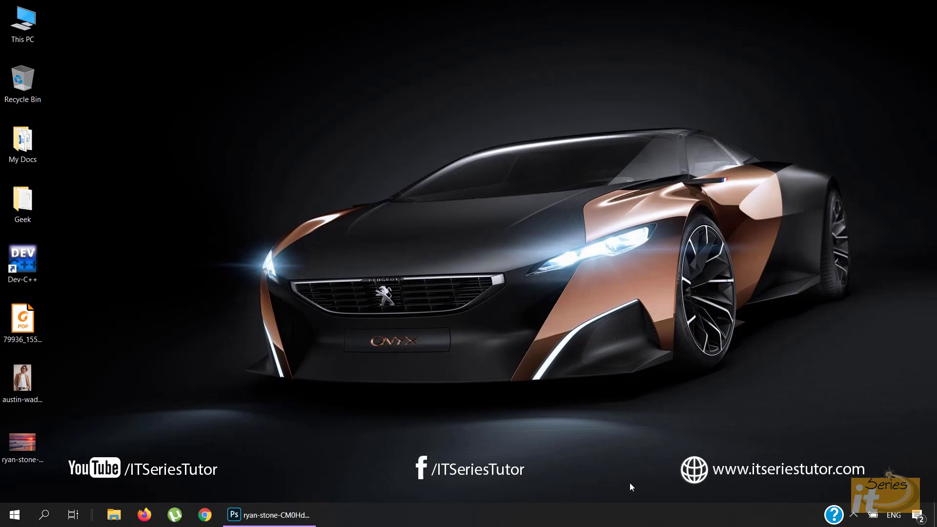
- Restore the Photoshop window from the taskbar so it fills the screen
click(268, 515)
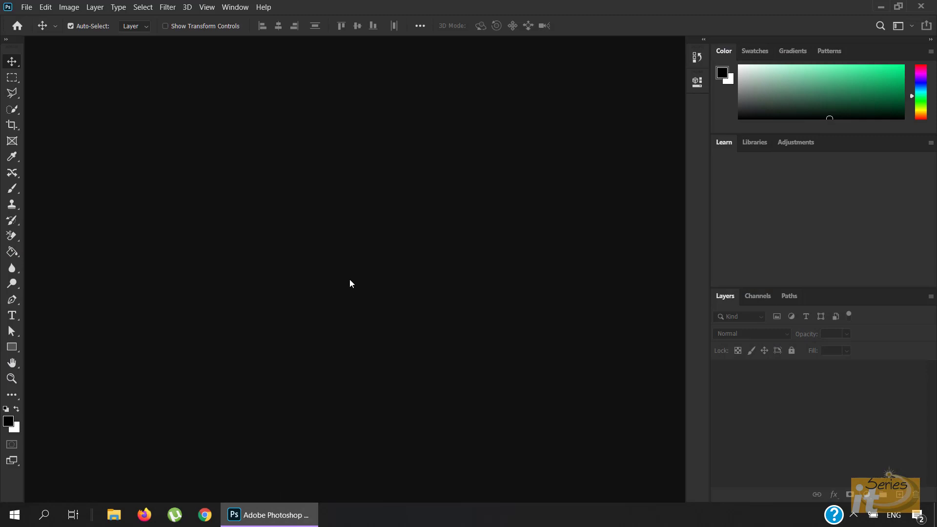
- Open ryan-stone-CM0Hdyrc2Vw-unsplash.jpg and unlock its Background into Layer 0
click(31, 8)
click(28, 34)
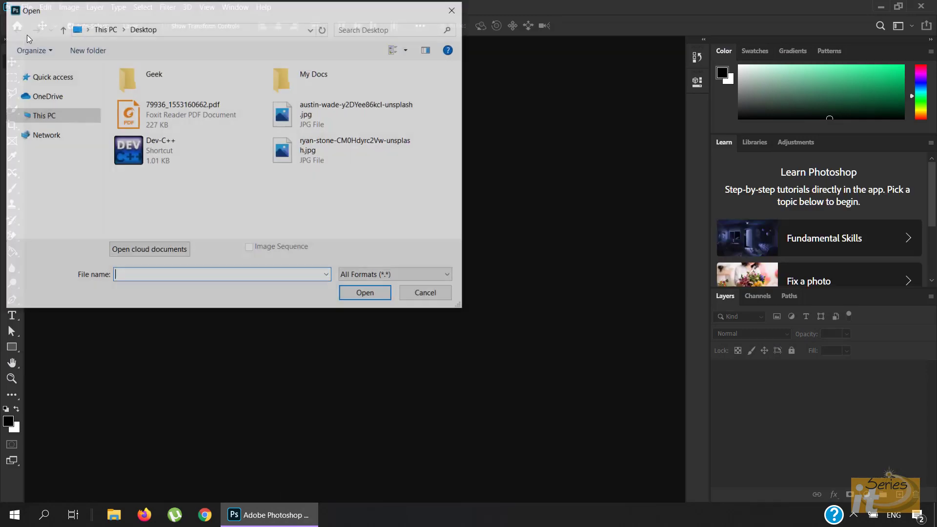
double_click(274, 153)
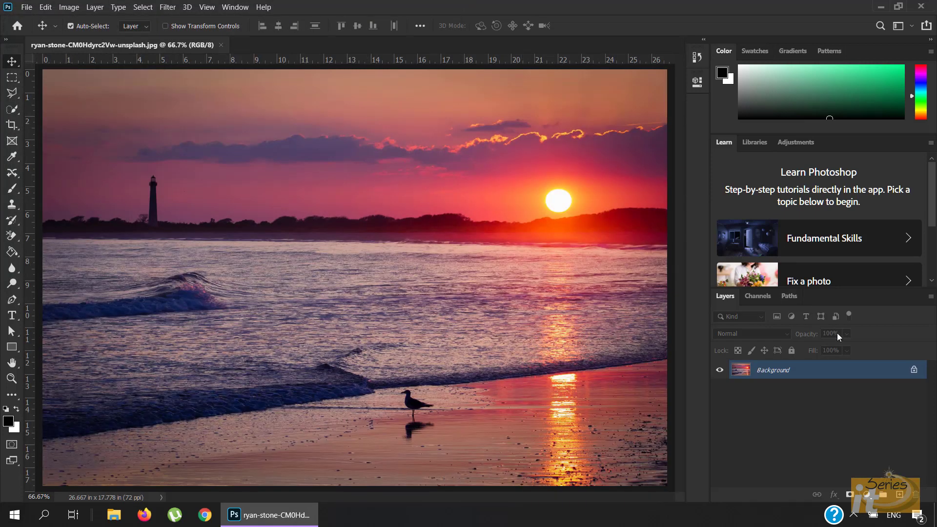
click(914, 369)
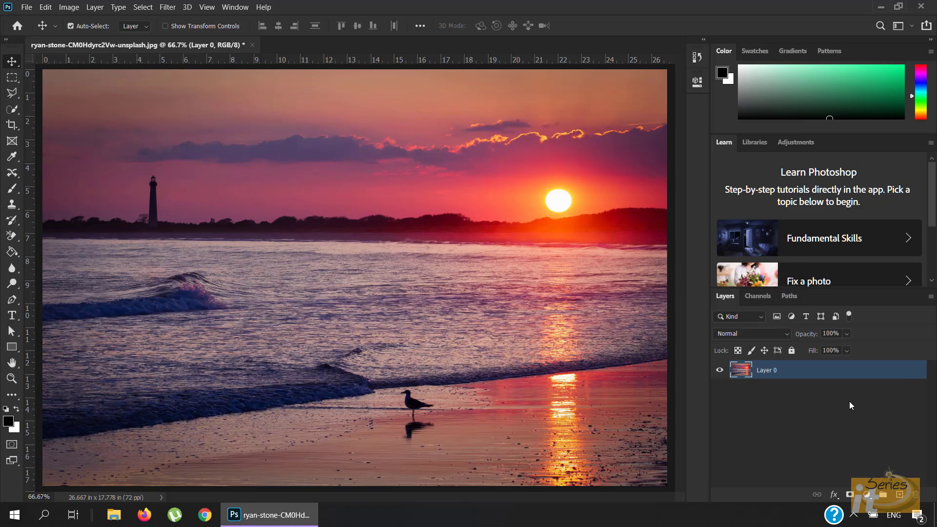
- Add Layer 1 with a full-canvas black rectangle at 41% opacity over the beach
click(899, 495)
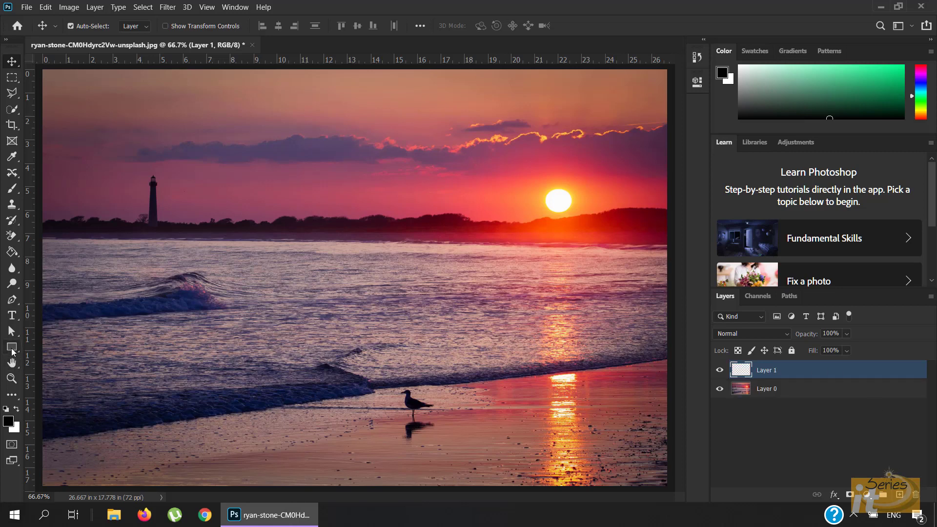
click(12, 348)
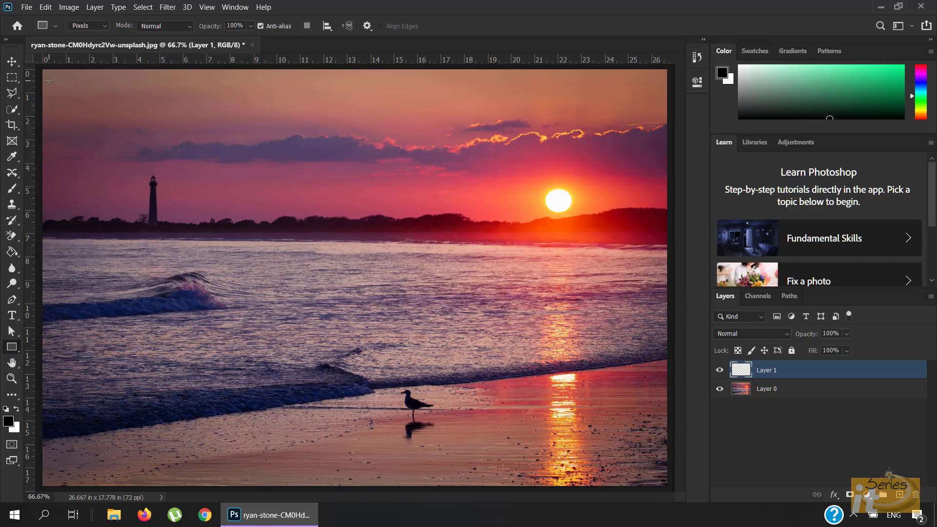
drag(824, 113, 739, 118)
mouse_move(39, 65)
mouse_down()
mouse_move(620, 426)
mouse_move(672, 489)
mouse_up()
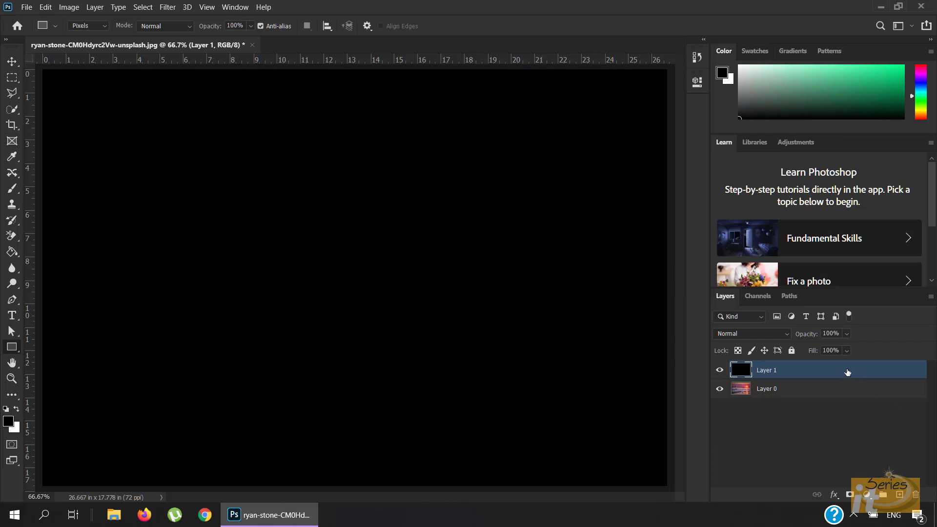
click(842, 335)
drag(836, 352, 827, 349)
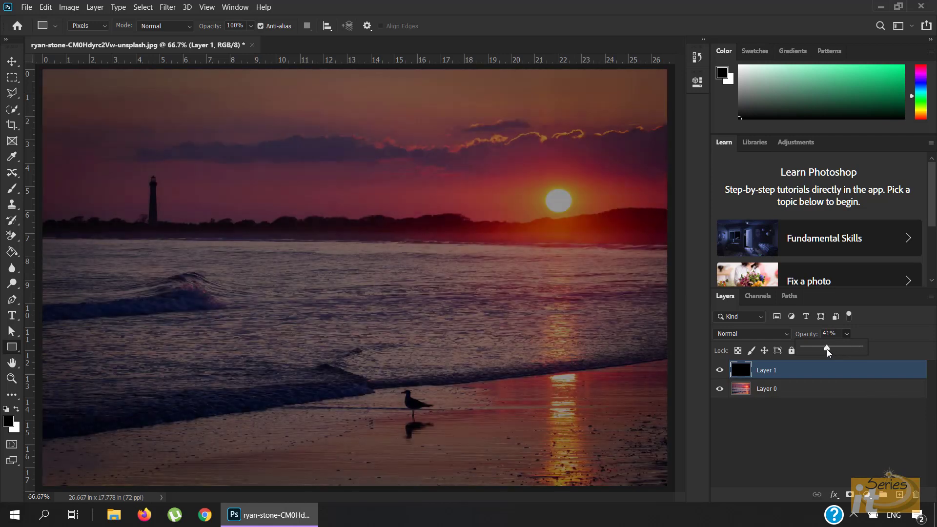
click(911, 346)
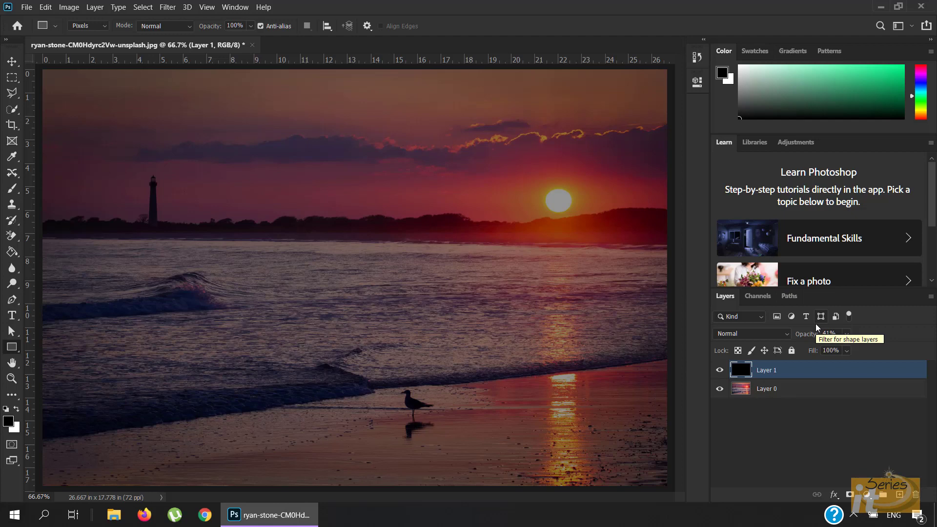
- Place the man's portrait photo as an embedded layer, scaled down to 34.02%
click(30, 10)
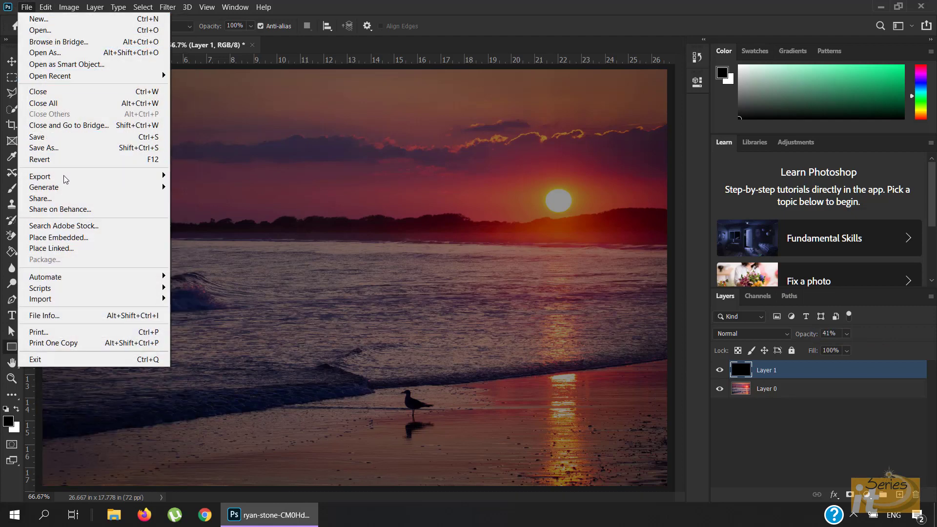
click(73, 237)
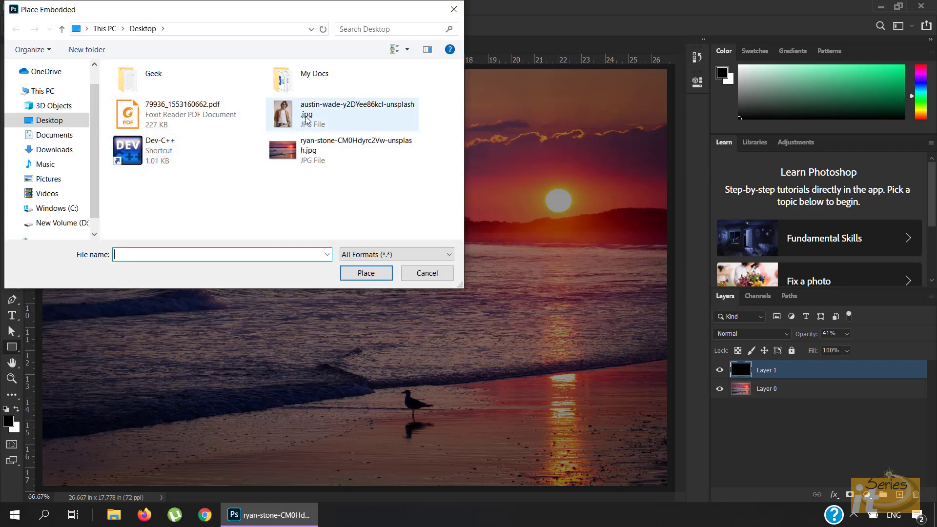
click(307, 119)
double_click(307, 120)
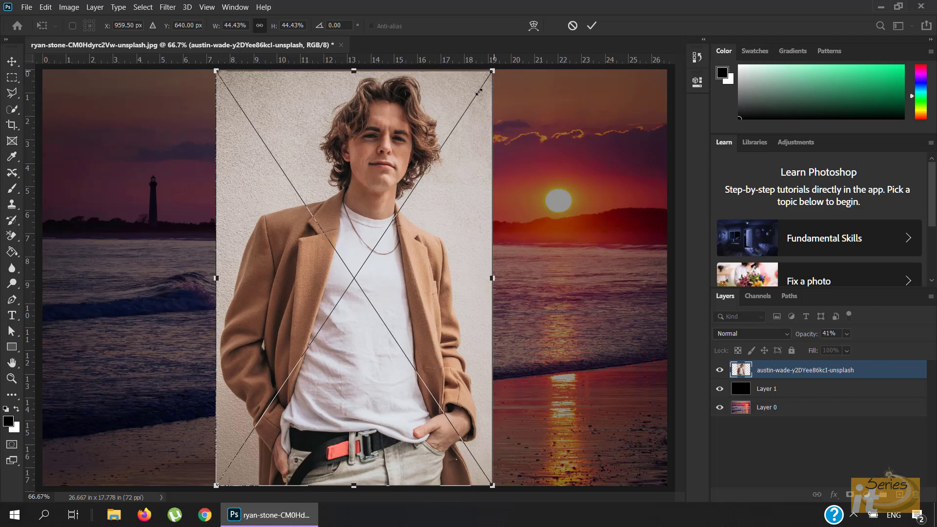
drag(492, 71, 442, 179)
click(595, 25)
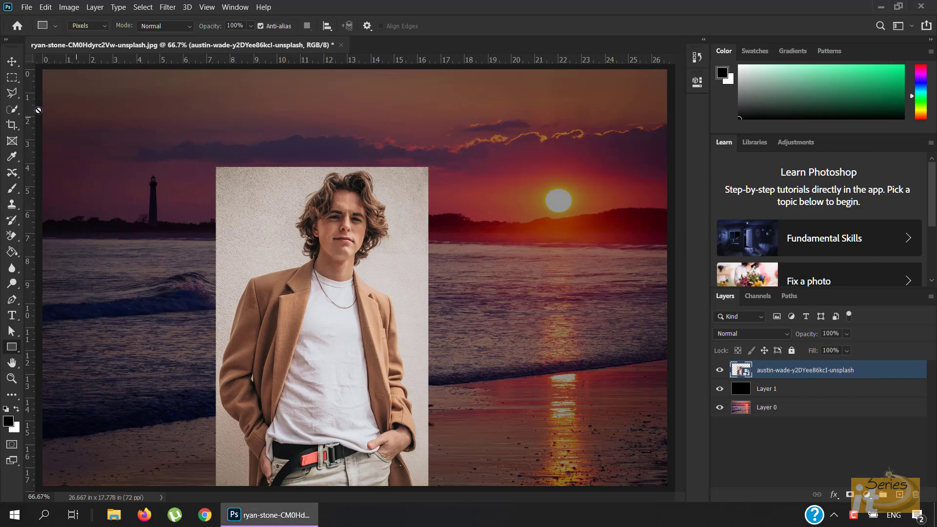
- Switch to the Quick Selection Tool and zoom the portrait to 100%
click(10, 97)
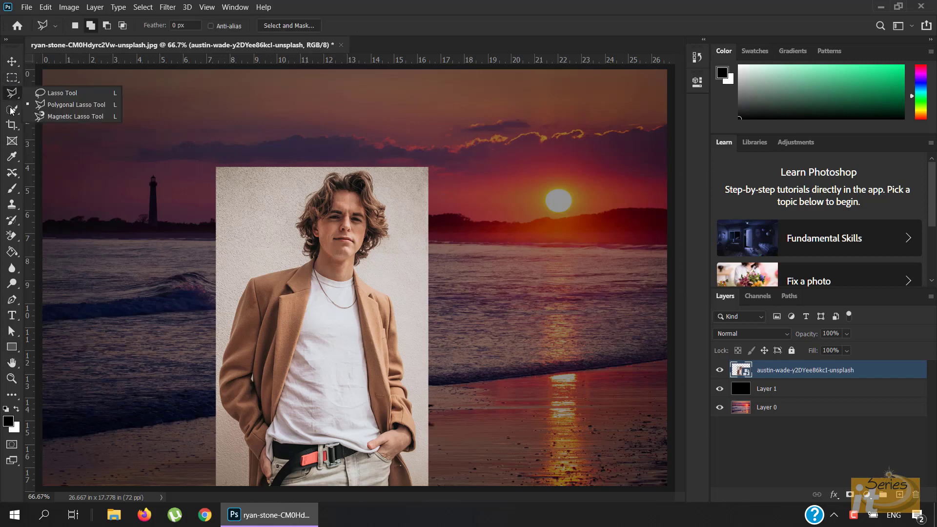
click(12, 108)
click(57, 116)
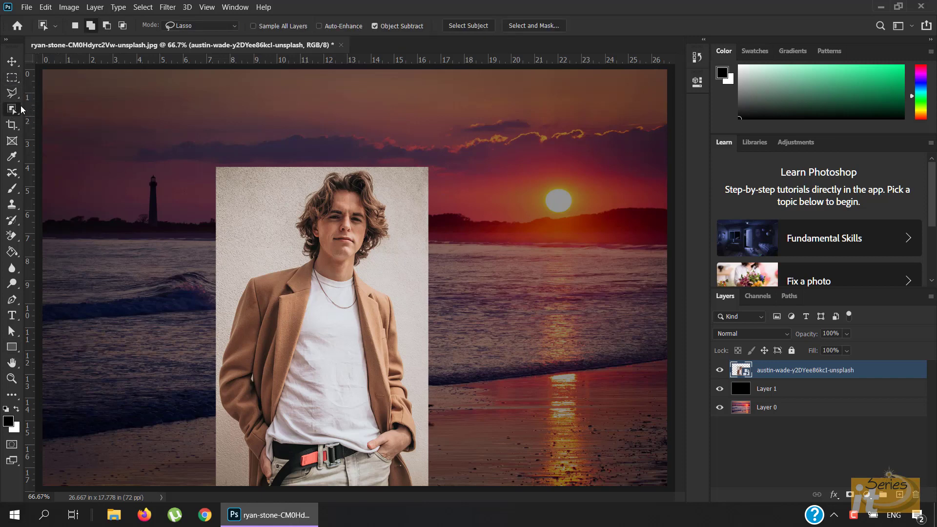
click(12, 109)
click(62, 120)
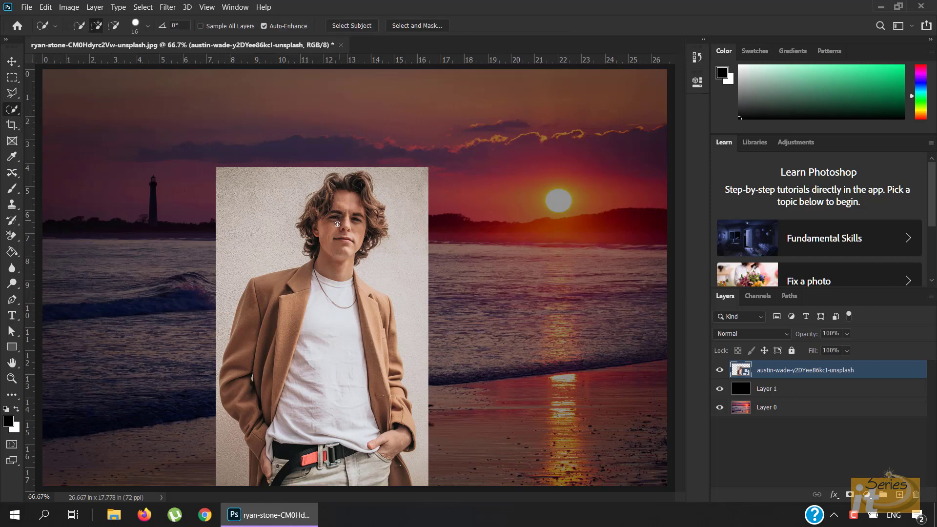
key(ctrl+plus)
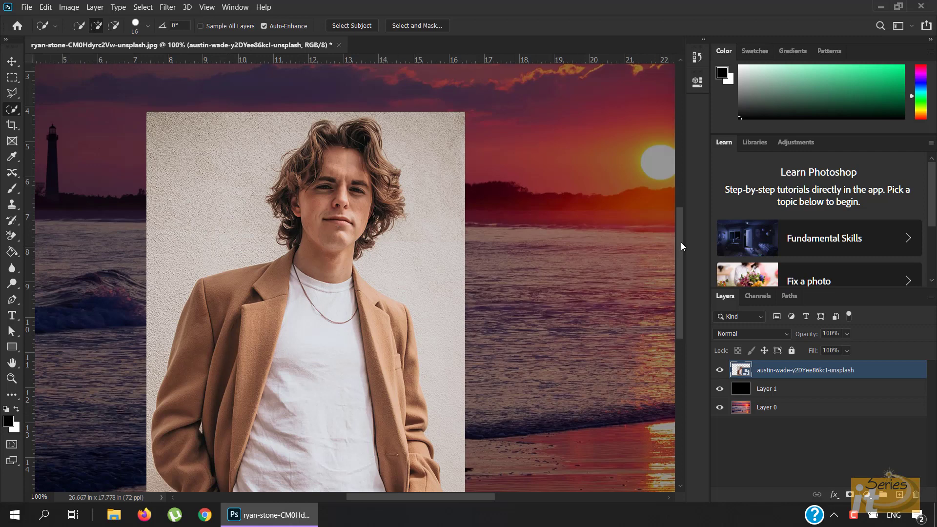
- Paint a selection over the man's jeans, jacket, face and hair
drag(681, 242, 683, 287)
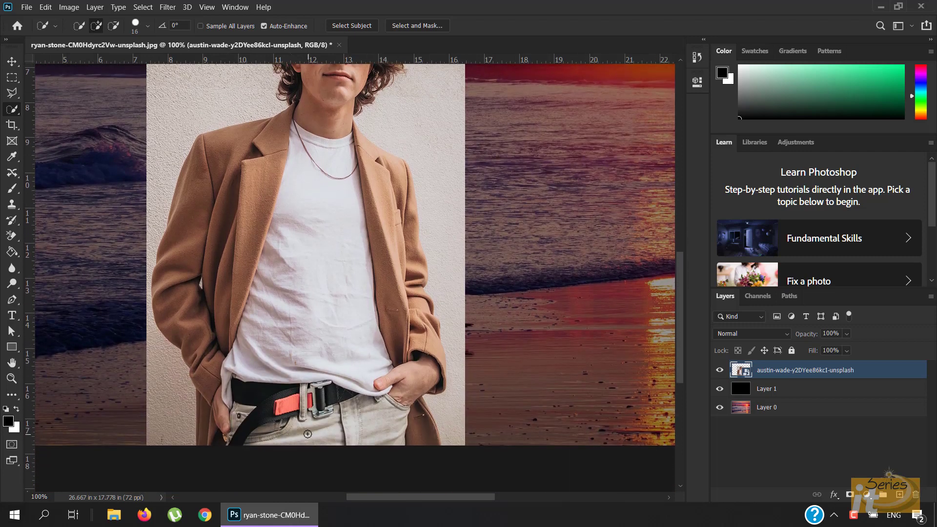
mouse_move(307, 433)
mouse_down()
mouse_move(286, 289)
mouse_move(397, 401)
mouse_move(404, 184)
mouse_move(428, 350)
mouse_move(425, 294)
mouse_up()
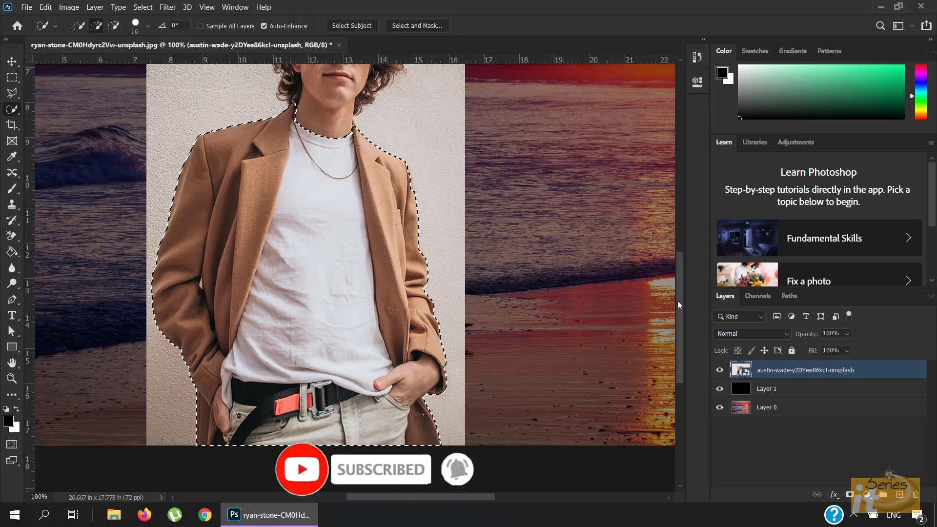
drag(680, 301, 679, 257)
mouse_move(339, 269)
mouse_down()
mouse_move(346, 145)
mouse_move(373, 213)
mouse_move(272, 192)
mouse_up()
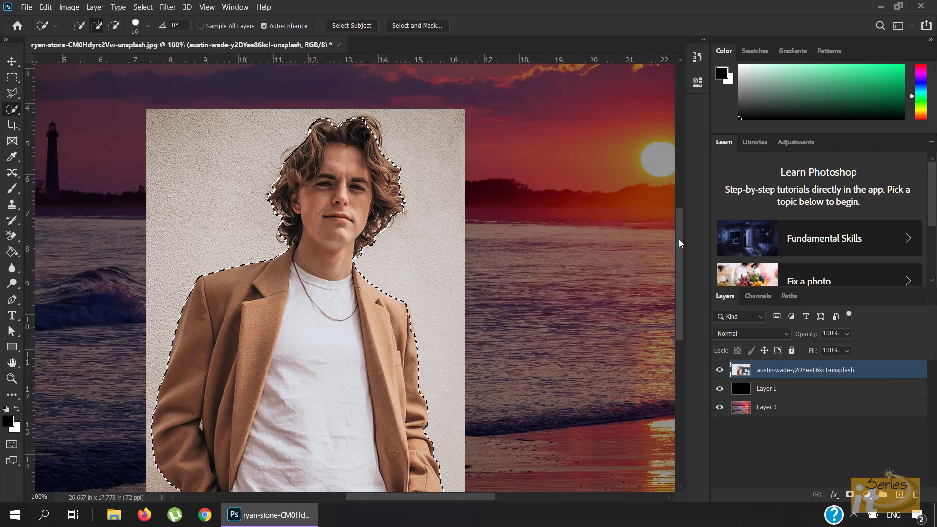
drag(680, 238, 681, 277)
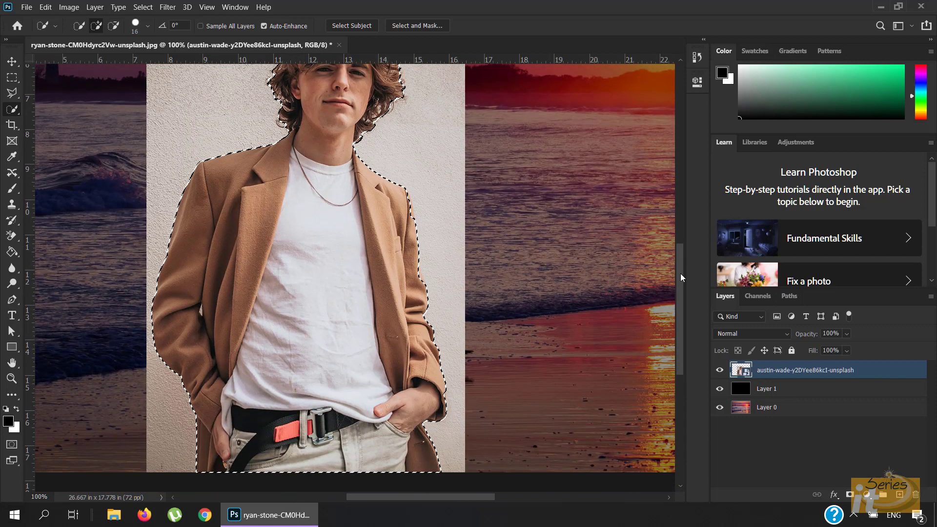
mouse_move(681, 278)
mouse_down()
mouse_move(681, 287)
mouse_move(678, 237)
mouse_up()
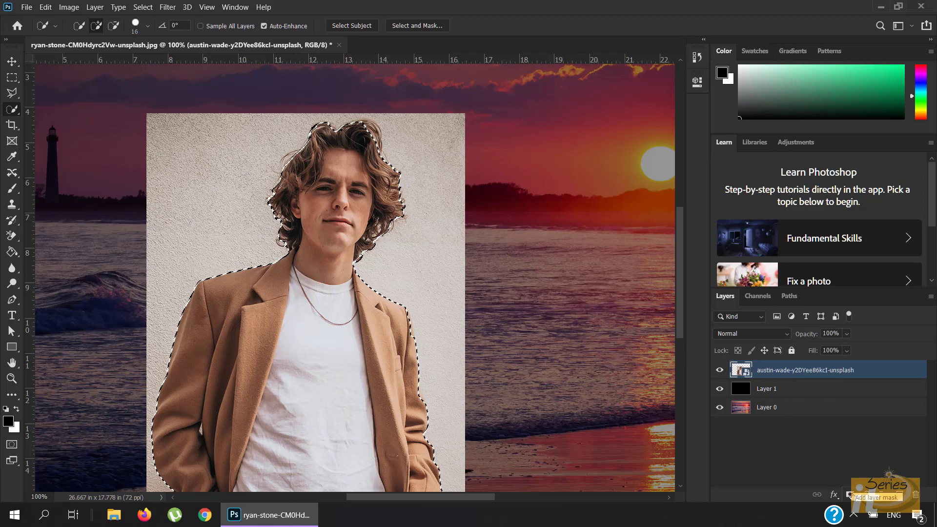
- Add a layer mask from the selection so only the man shows over the beach
click(849, 495)
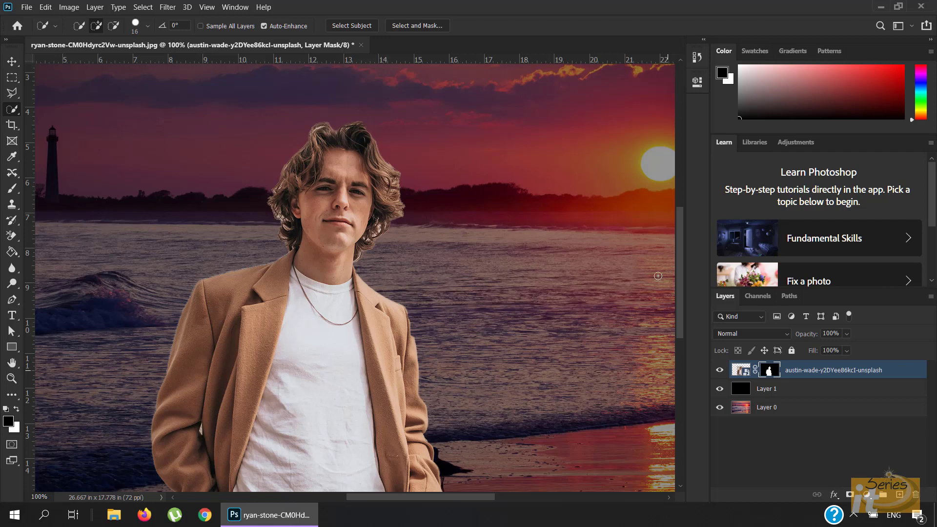
mouse_move(678, 244)
mouse_down()
mouse_move(689, 275)
mouse_move(697, 261)
mouse_up()
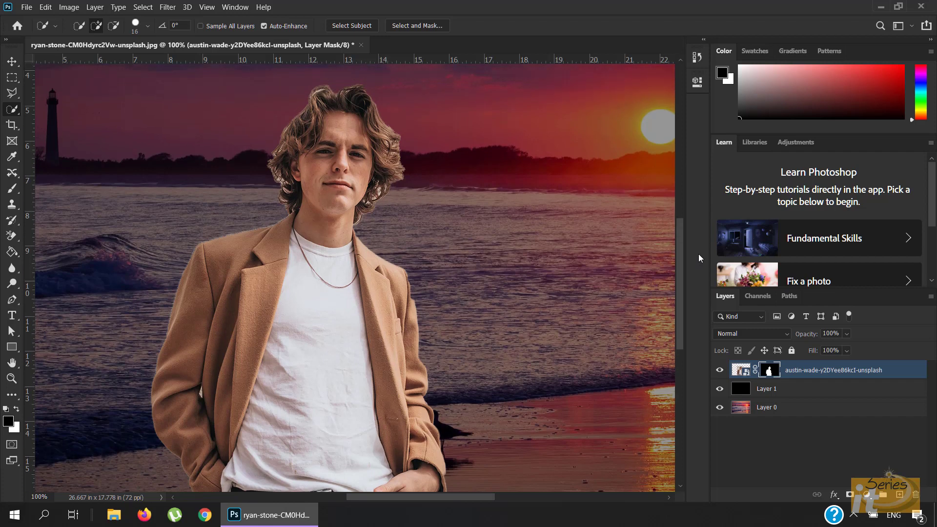
drag(697, 260, 698, 254)
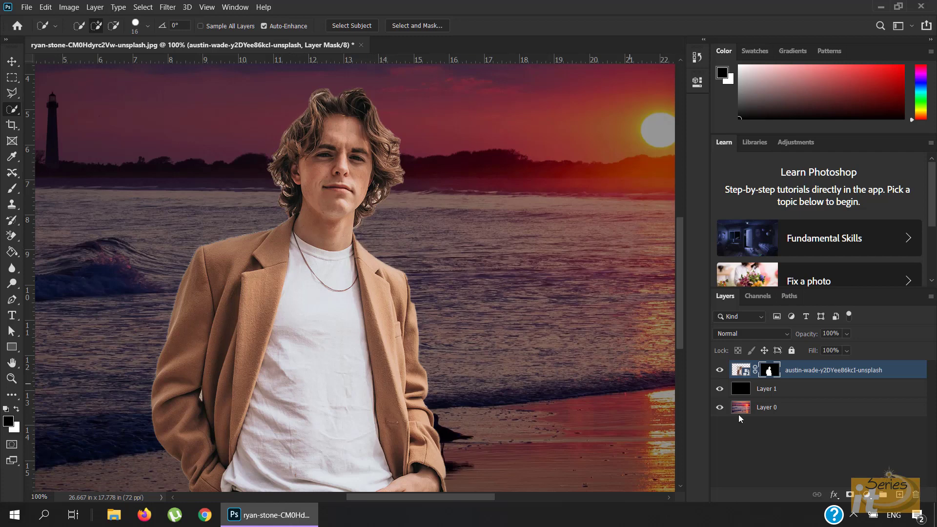
- In Select and Mask, brush the top, right and left hair edges with Refine Edge Brush
right_click(771, 374)
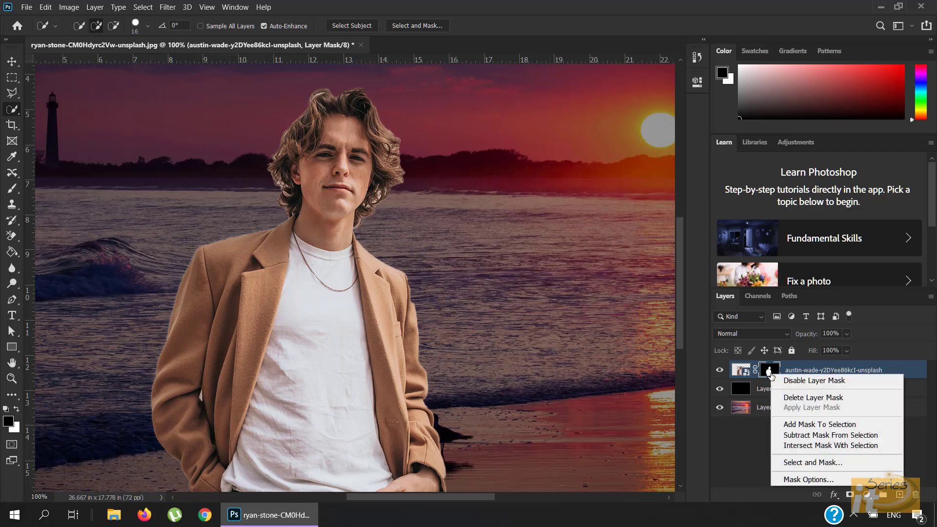
click(813, 462)
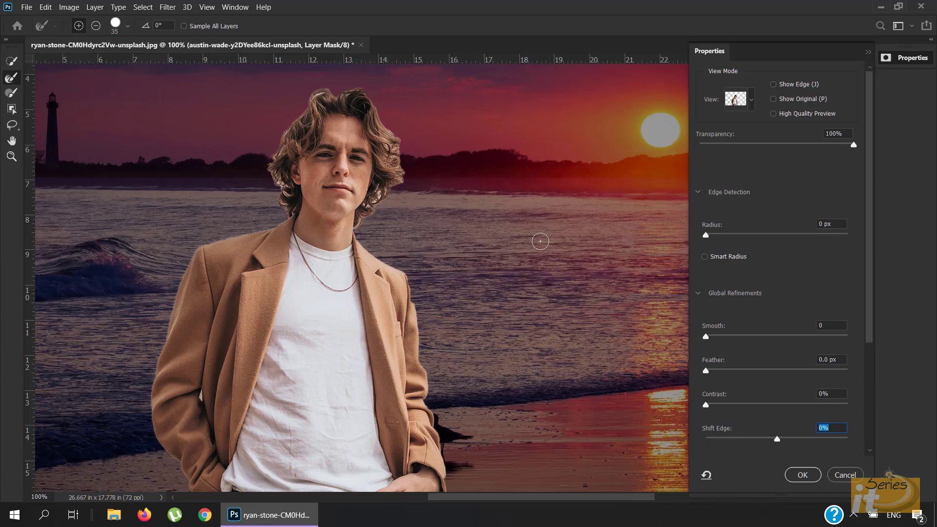
click(11, 79)
mouse_move(274, 188)
mouse_down()
mouse_move(292, 113)
mouse_move(322, 92)
mouse_move(367, 97)
mouse_up()
mouse_move(379, 113)
mouse_down()
mouse_move(387, 197)
mouse_move(347, 244)
mouse_up()
drag(278, 188, 282, 189)
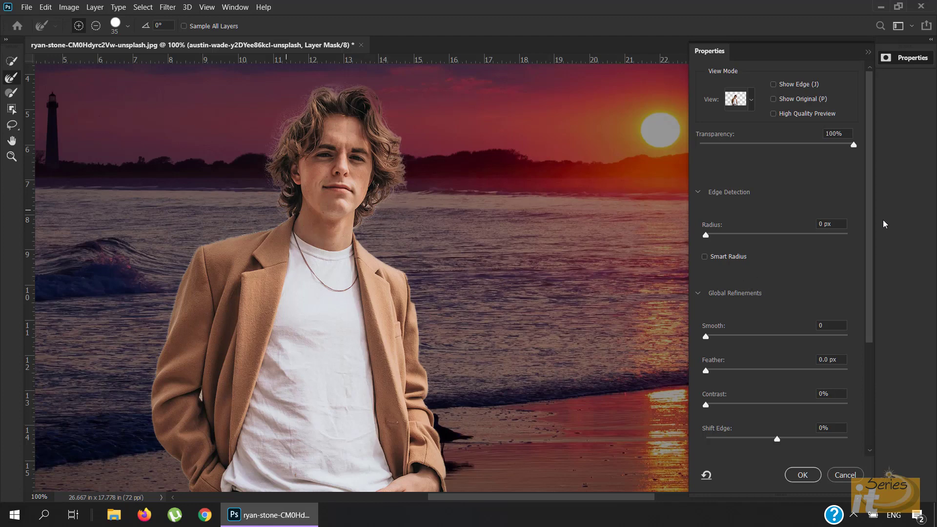
- Raise mask Contrast to 15% and Feather to about 2.3 px, then apply
scroll(873, 220, down, 1)
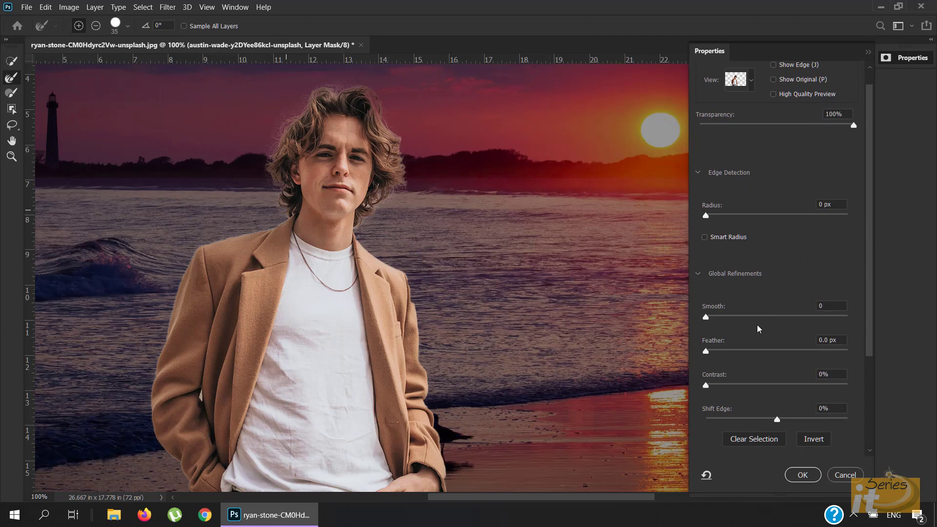
drag(706, 385, 725, 385)
mouse_move(706, 352)
mouse_down()
mouse_move(740, 354)
mouse_move(724, 358)
mouse_up()
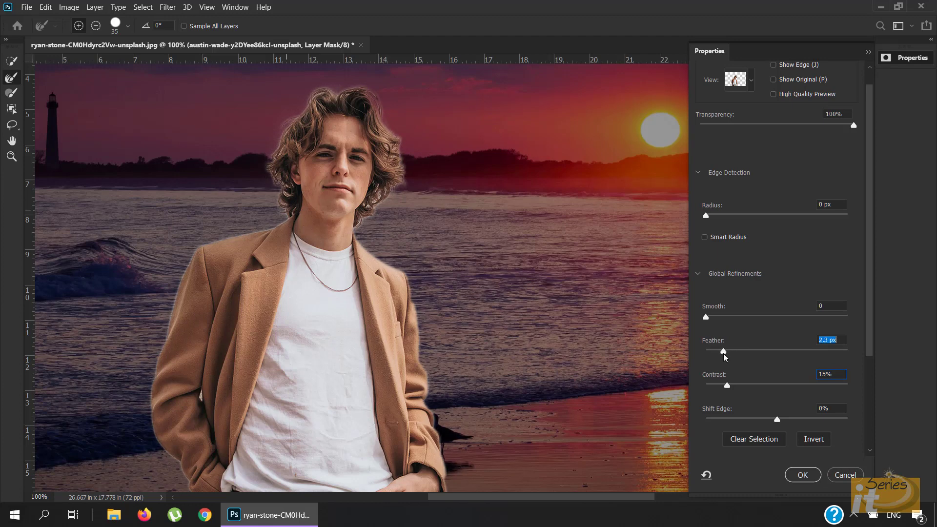
click(803, 475)
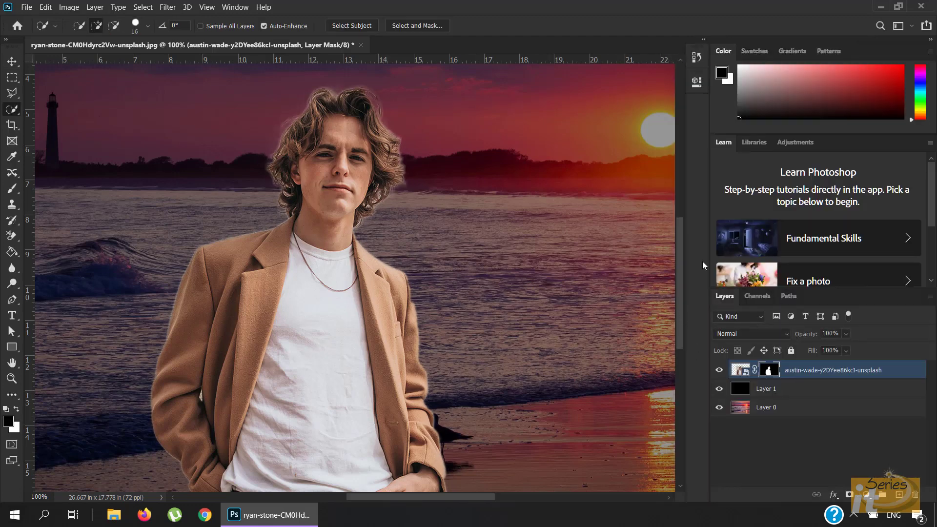
- Duplicate the masked man layer, hide the original, and add an empty Layer 2
drag(680, 247, 689, 255)
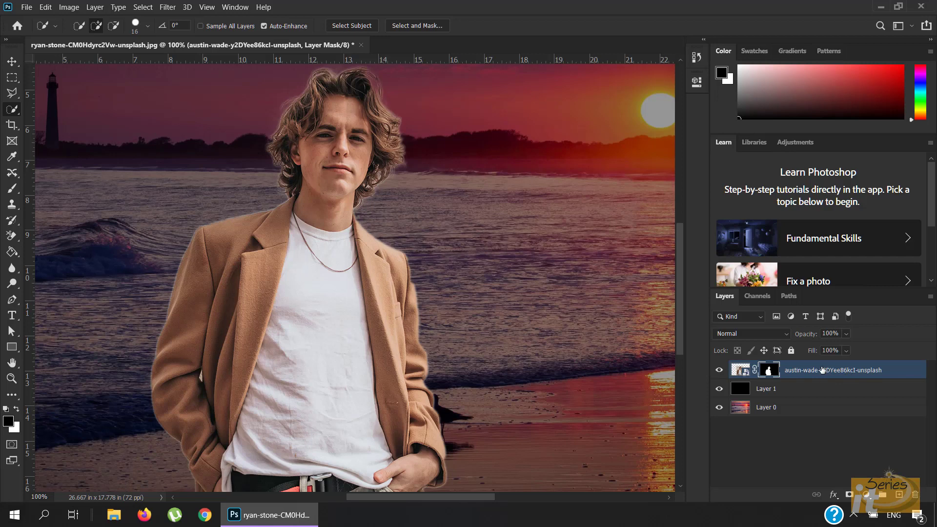
key(ctrl+j)
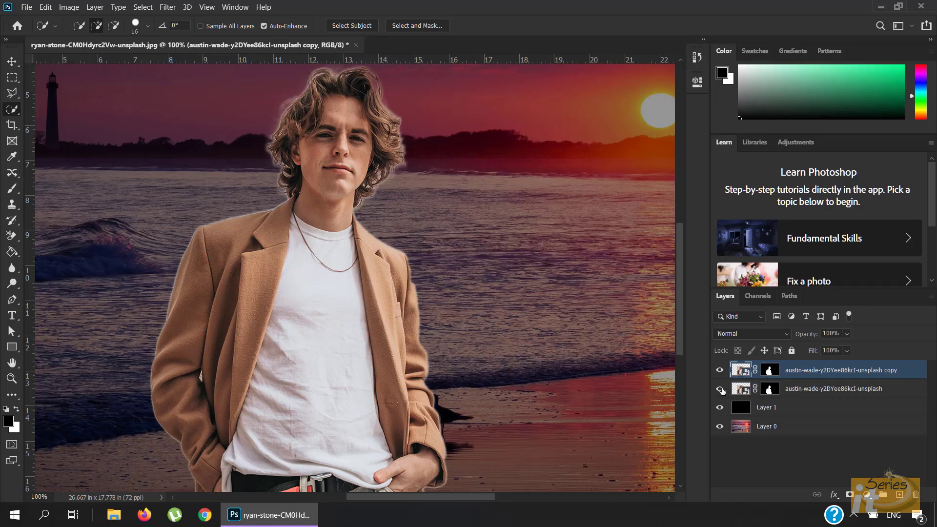
click(720, 388)
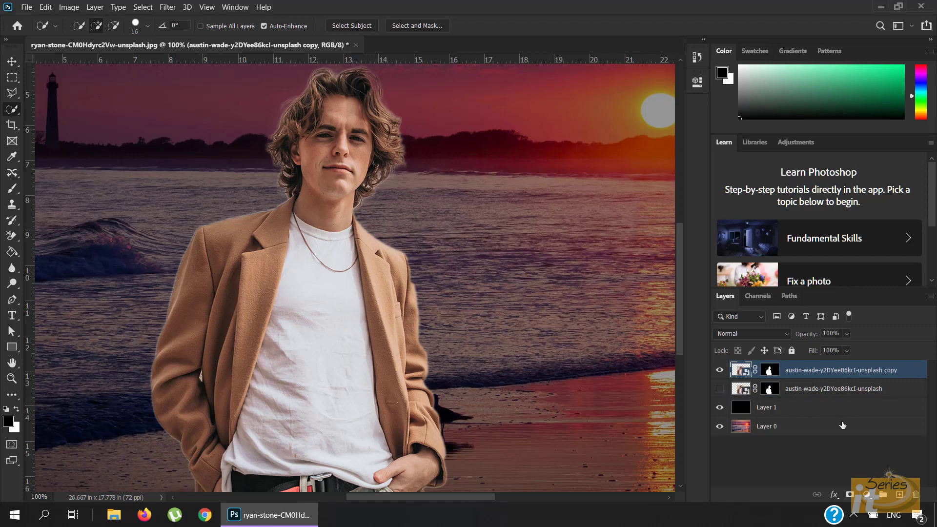
click(900, 497)
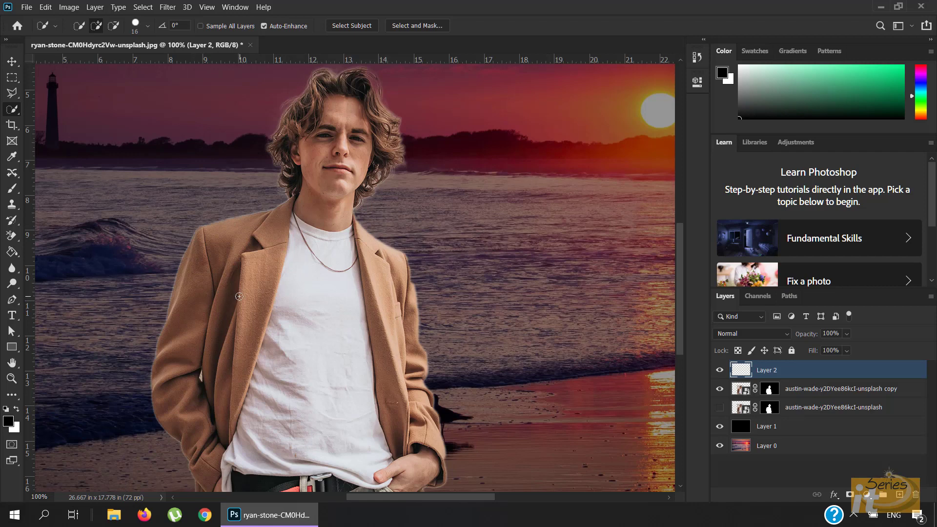
- Set a 9 px round brush to about 90% hardness, undoing the trial collar stroke
key(b)
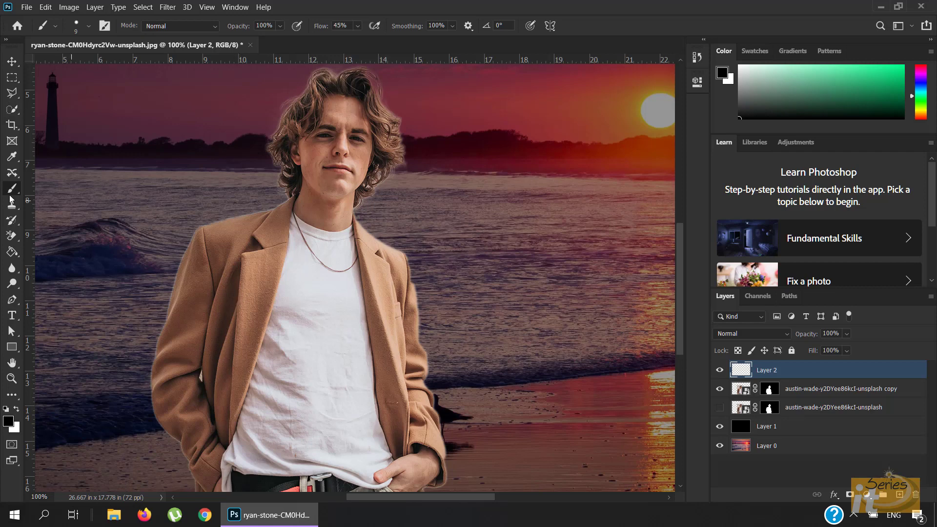
click(87, 26)
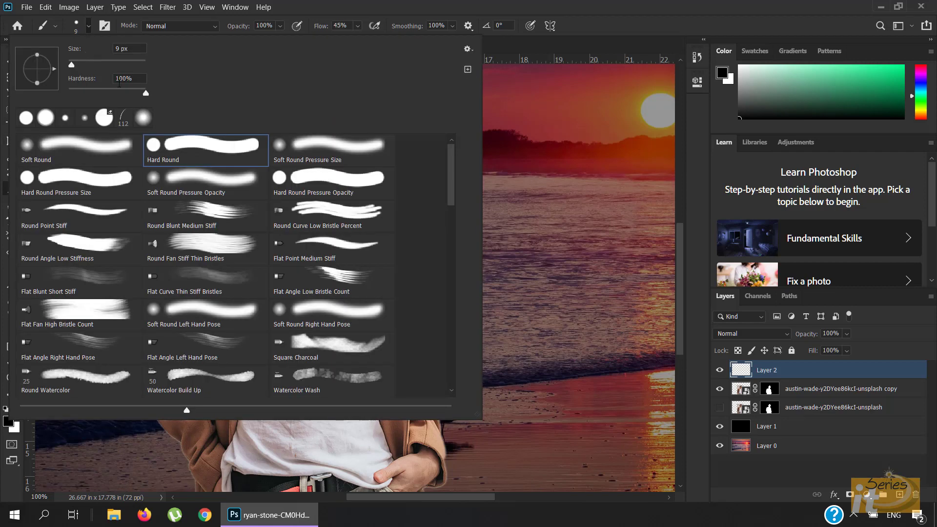
drag(145, 93, 138, 93)
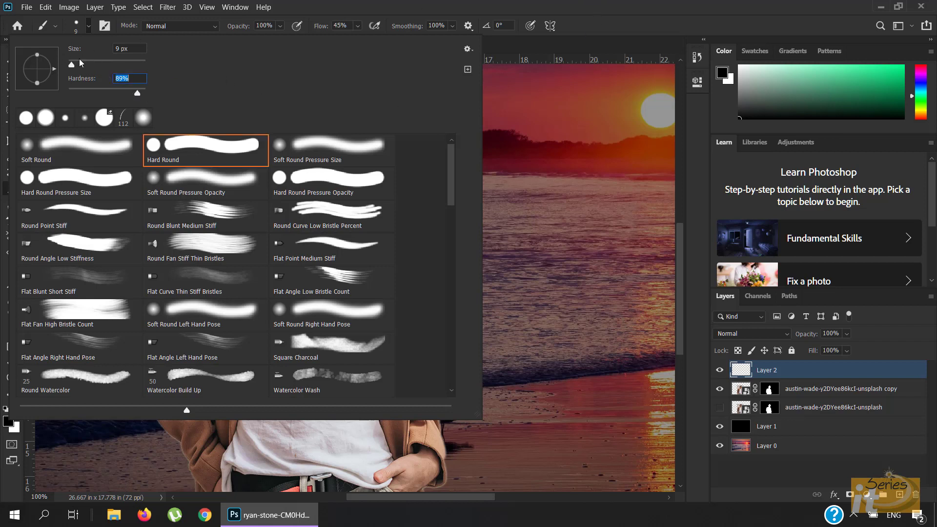
click(527, 5)
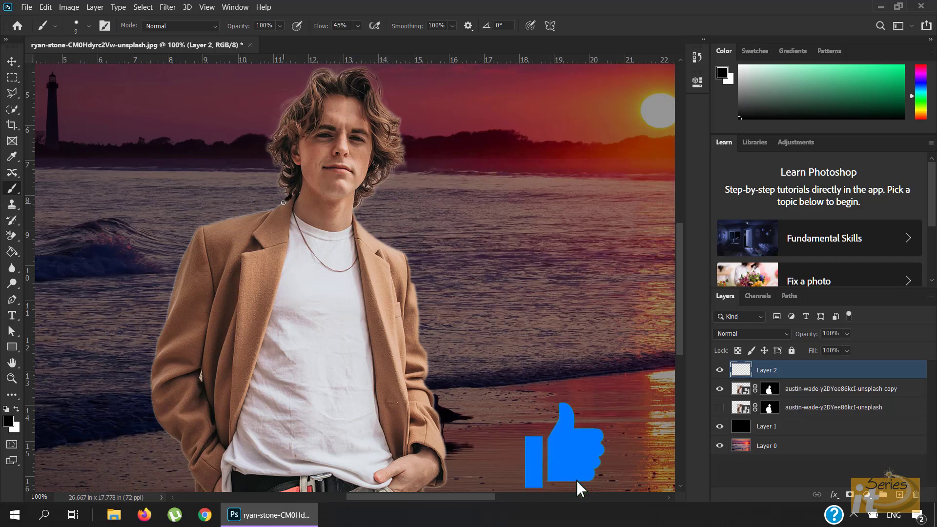
drag(283, 203, 243, 250)
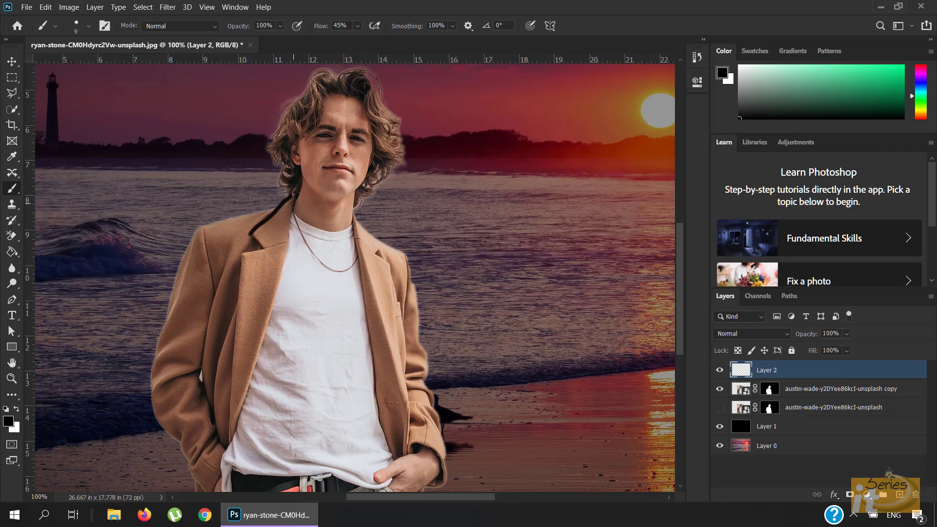
key(ctrl+z)
- Set the foreground painting colour to white and return to the Brush tool
key(i)
click(8, 422)
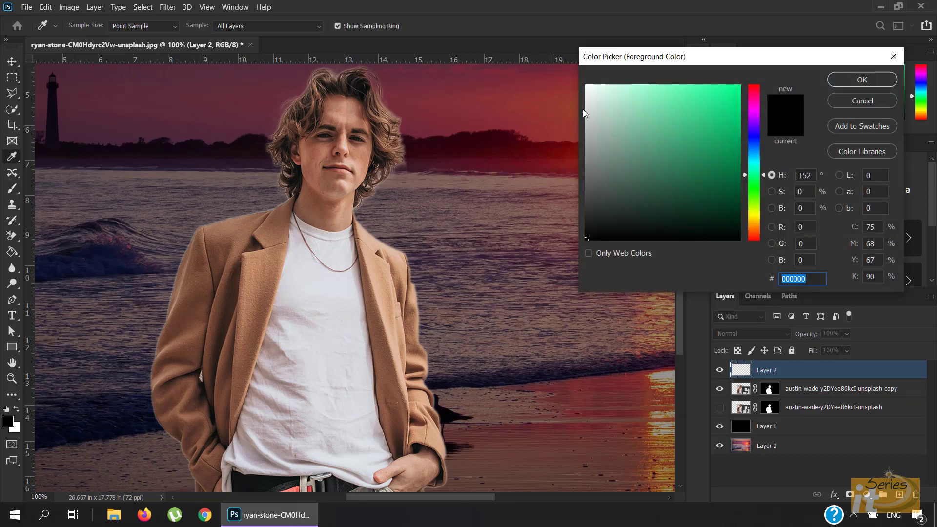
click(586, 86)
click(861, 79)
key(b)
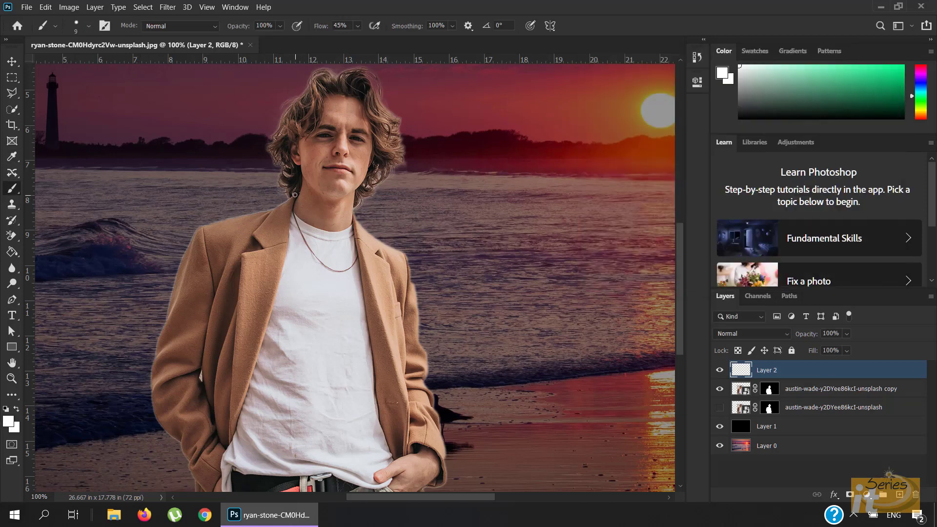
- Paint white outline strokes along the collar and down the coat's left side
mouse_move(287, 201)
mouse_down()
mouse_move(209, 223)
mouse_move(187, 246)
mouse_move(167, 311)
mouse_up()
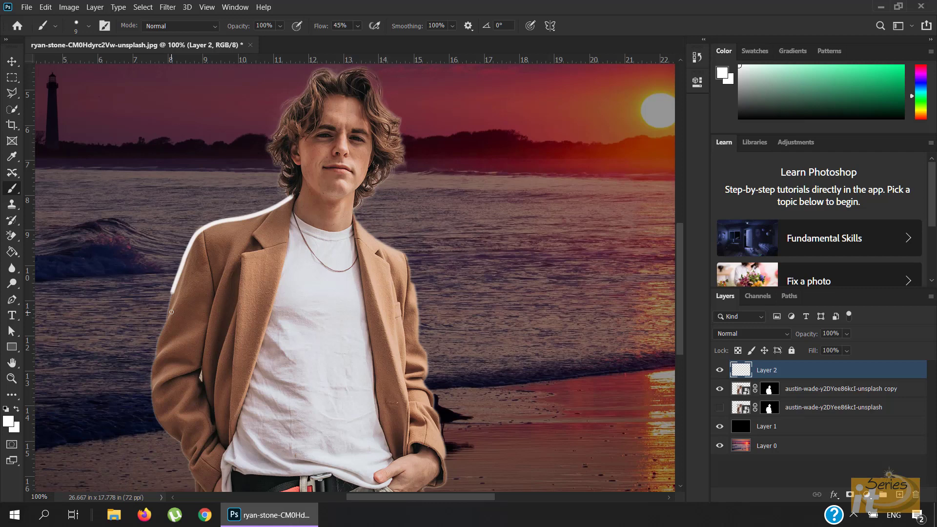
scroll(171, 312, down, 3)
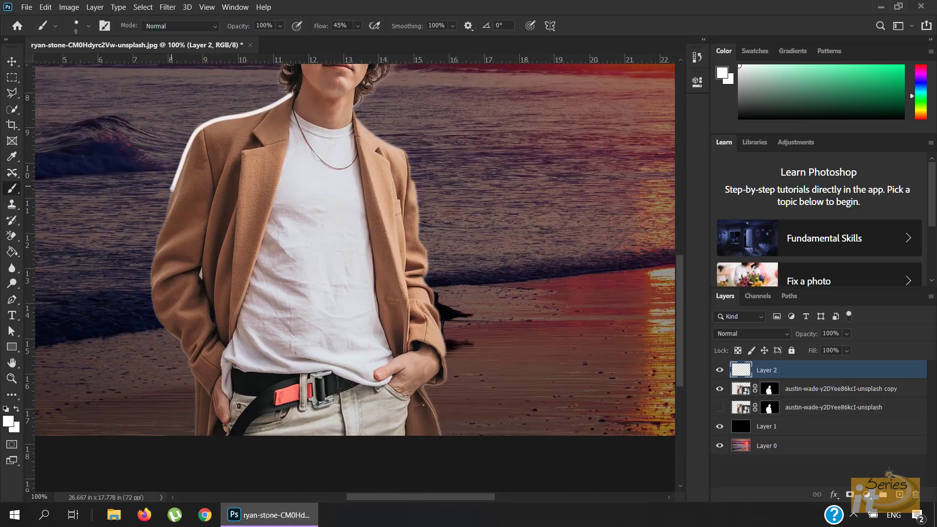
mouse_move(172, 190)
mouse_down()
mouse_move(152, 287)
mouse_move(161, 322)
mouse_move(209, 397)
mouse_move(227, 370)
mouse_move(204, 283)
mouse_move(213, 165)
mouse_move(202, 119)
mouse_up()
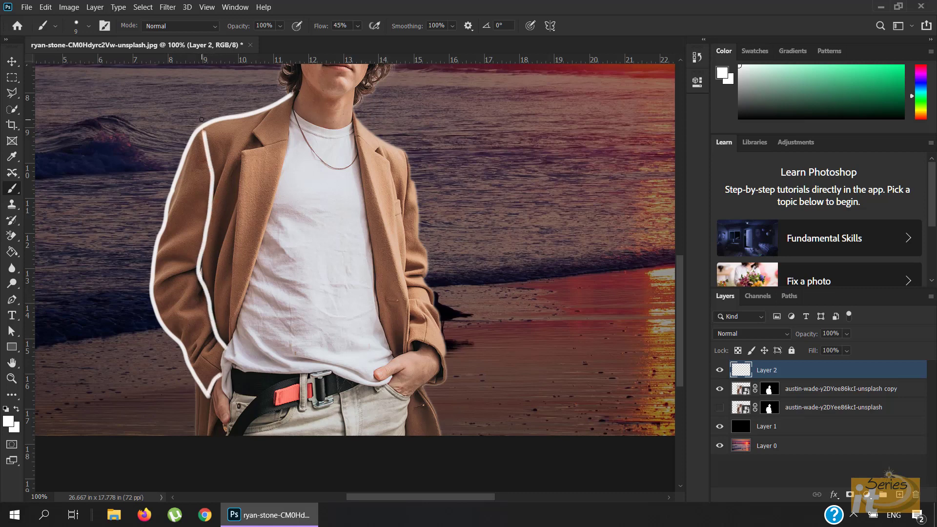
scroll(291, 102, down, 3)
mouse_move(222, 316)
mouse_down()
mouse_move(211, 328)
mouse_move(206, 383)
mouse_move(231, 357)
mouse_up()
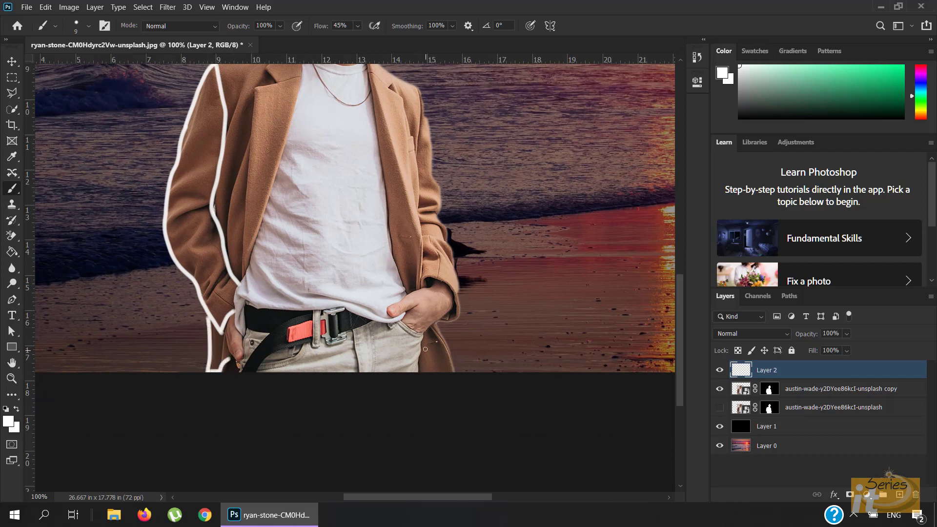
- Continue the white outline along the coat's bottom, right edge and right shoulder
mouse_move(425, 349)
mouse_down()
mouse_move(419, 368)
mouse_move(456, 364)
mouse_move(433, 320)
mouse_move(456, 316)
mouse_move(459, 291)
mouse_move(431, 278)
mouse_move(420, 284)
mouse_up()
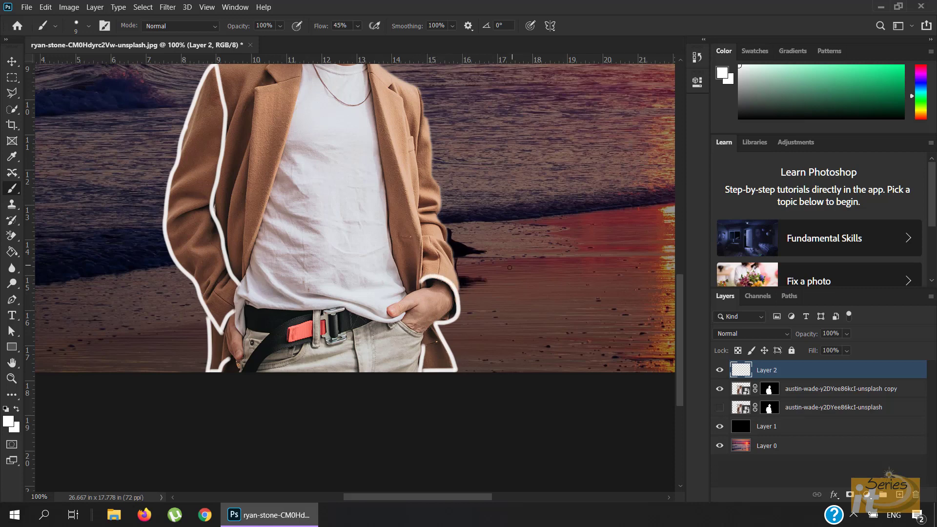
scroll(509, 268, up, 5)
mouse_move(449, 434)
mouse_down()
mouse_move(405, 230)
mouse_move(351, 191)
mouse_up()
drag(413, 256, 403, 303)
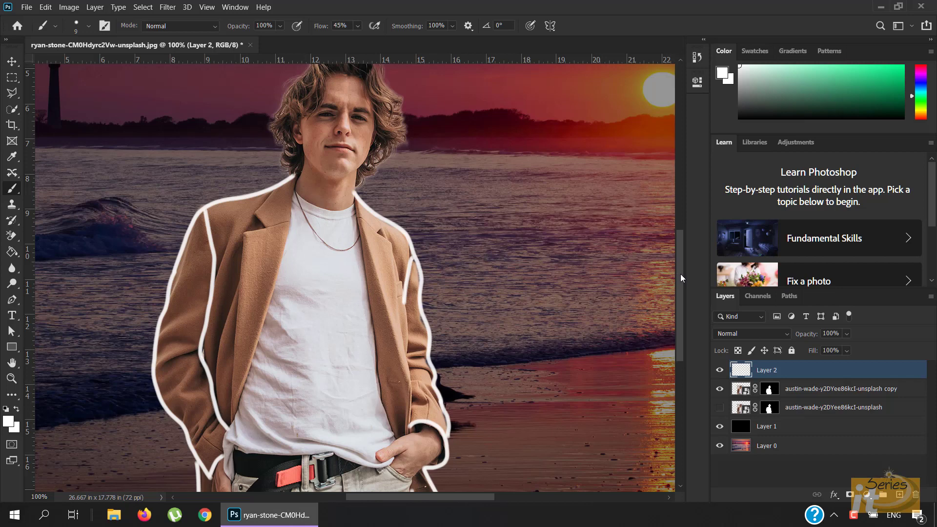
drag(681, 278, 681, 286)
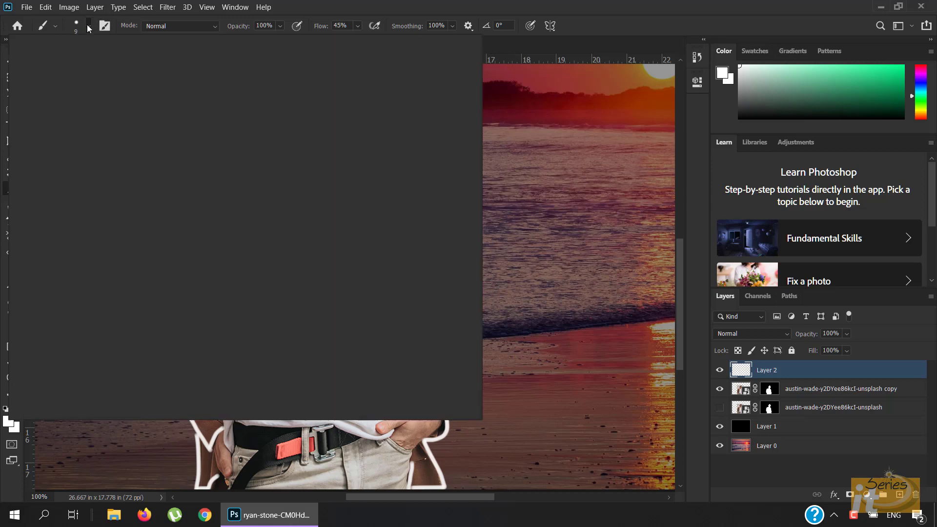
- Set a 6 px white brush and trace the left lapel's inner and outer edges on Layer 2
click(88, 26)
drag(72, 65, 72, 66)
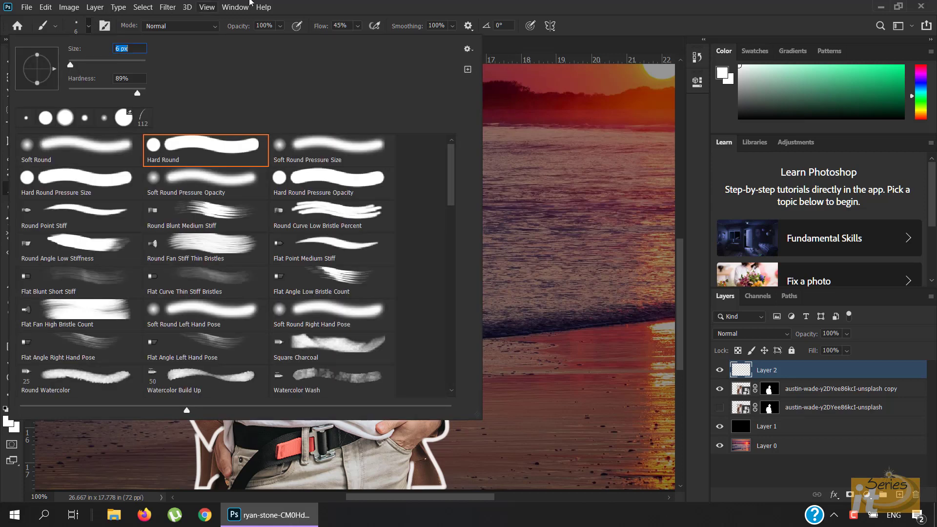
click(359, 18)
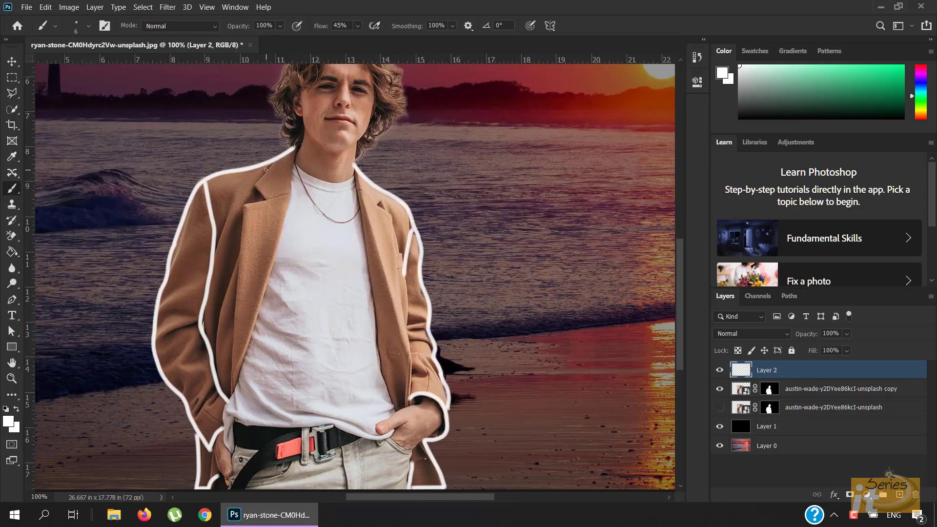
drag(269, 166, 255, 198)
drag(295, 155, 229, 414)
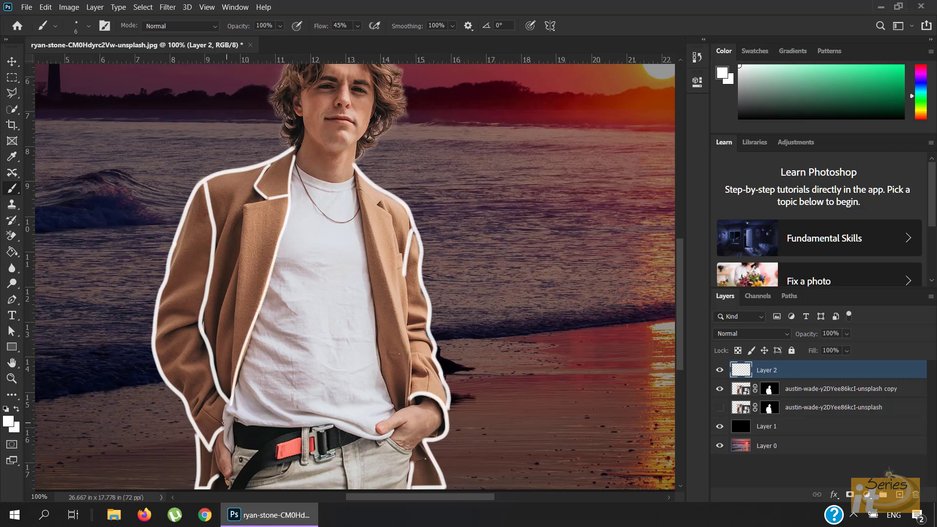
key(ctrl+z)
drag(295, 155, 227, 397)
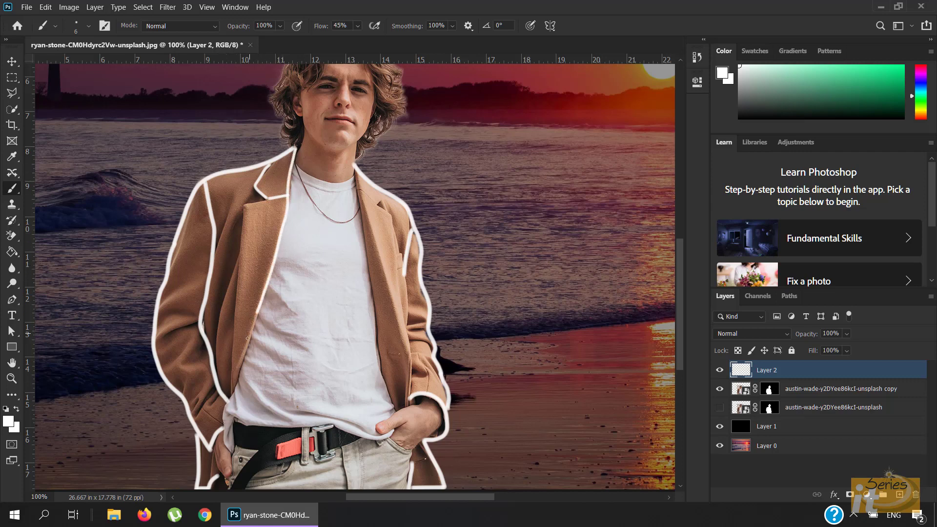
mouse_move(248, 207)
mouse_down()
mouse_move(287, 196)
mouse_move(228, 398)
mouse_up()
- Add white crease and fold strokes on both jacket sleeves and near the hem
drag(239, 254, 214, 364)
drag(159, 337, 199, 322)
drag(167, 367, 188, 343)
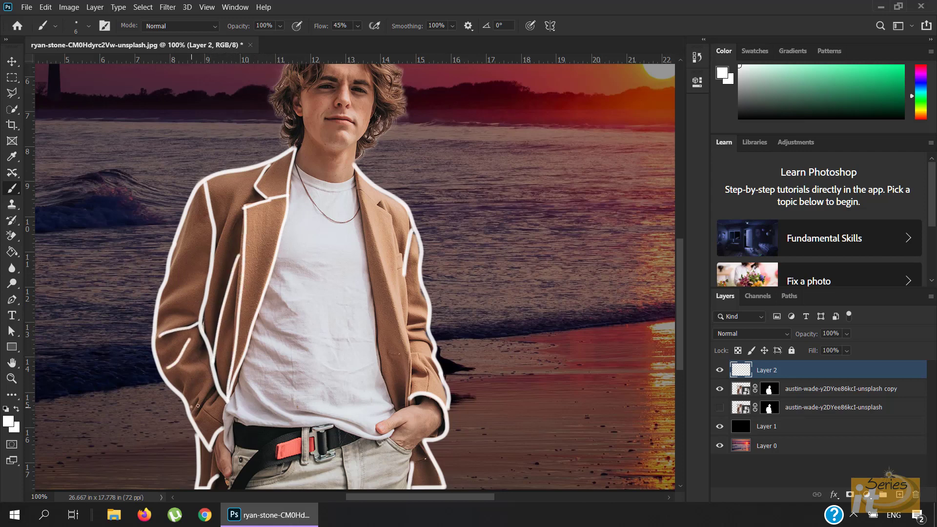
mouse_move(192, 407)
mouse_down()
mouse_move(204, 392)
mouse_move(224, 428)
mouse_up()
mouse_move(429, 388)
mouse_down()
mouse_move(418, 351)
mouse_move(425, 358)
mouse_up()
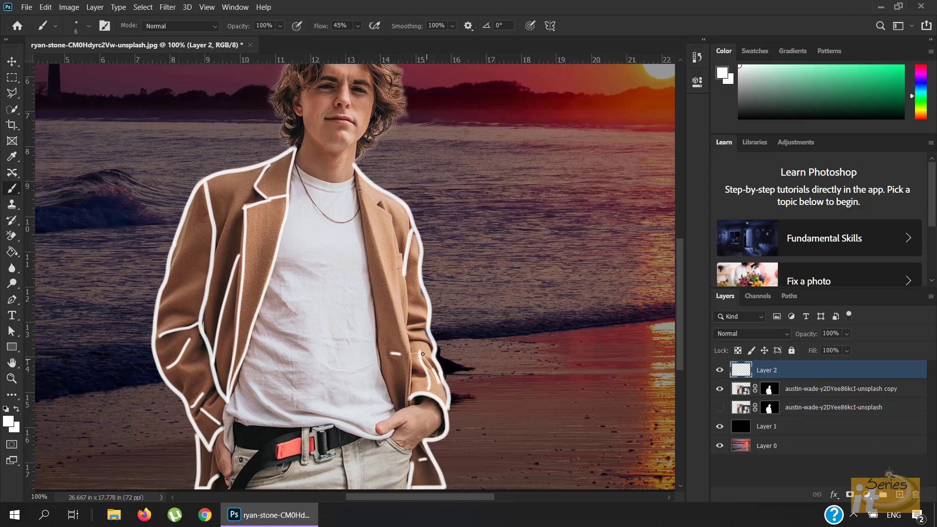
drag(406, 326, 423, 320)
- Trace the right inner lapel edge and add a fold line on the left jacket panel
mouse_move(362, 190)
mouse_down()
mouse_move(389, 198)
mouse_move(380, 204)
mouse_move(390, 213)
mouse_move(412, 379)
mouse_move(407, 402)
mouse_up()
key(ctrl+z)
key(ctrl+z)
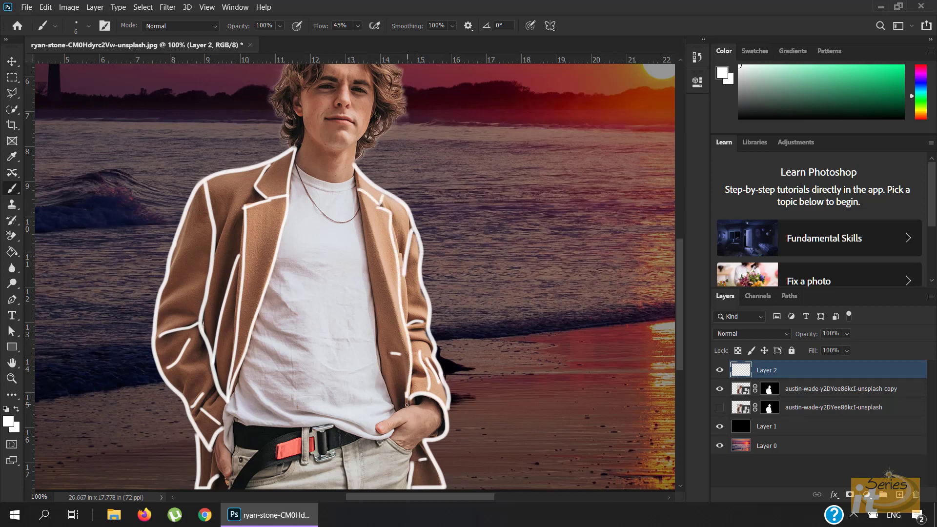
drag(355, 190, 404, 428)
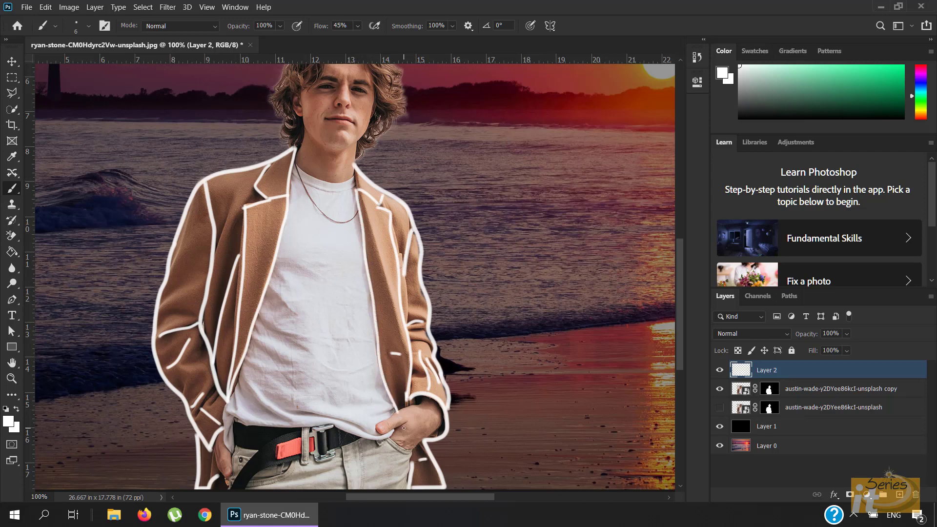
drag(217, 241, 249, 179)
- Draw white creases across the shirt, its lower edge line, and the T-shirt neckline
drag(266, 326, 309, 340)
mouse_move(245, 361)
mouse_down()
mouse_move(273, 372)
mouse_move(296, 418)
mouse_up()
drag(249, 426, 364, 423)
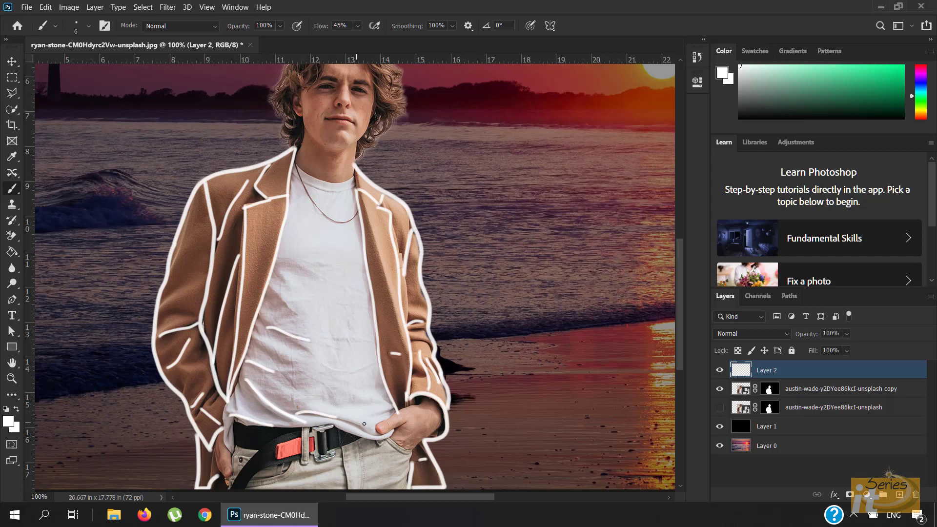
drag(364, 341, 377, 341)
drag(280, 298, 291, 310)
drag(277, 259, 312, 270)
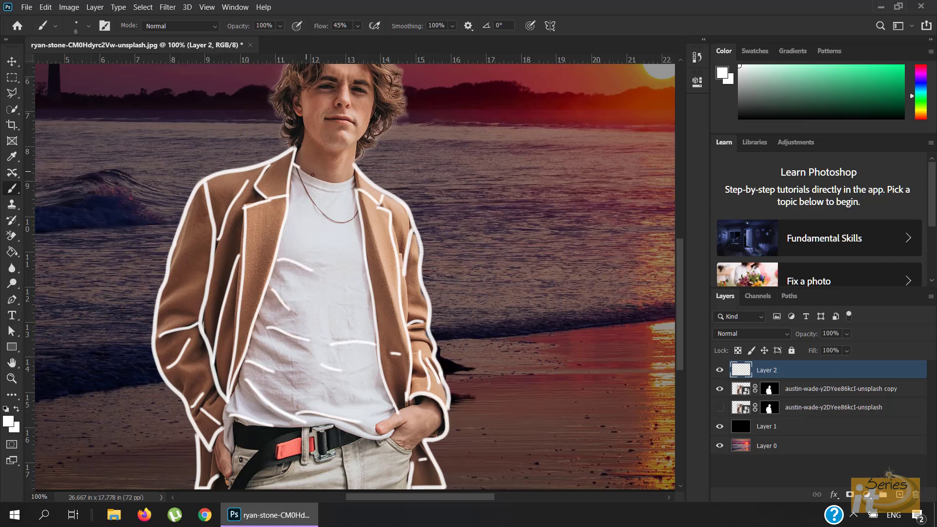
drag(298, 166, 356, 172)
key(v)
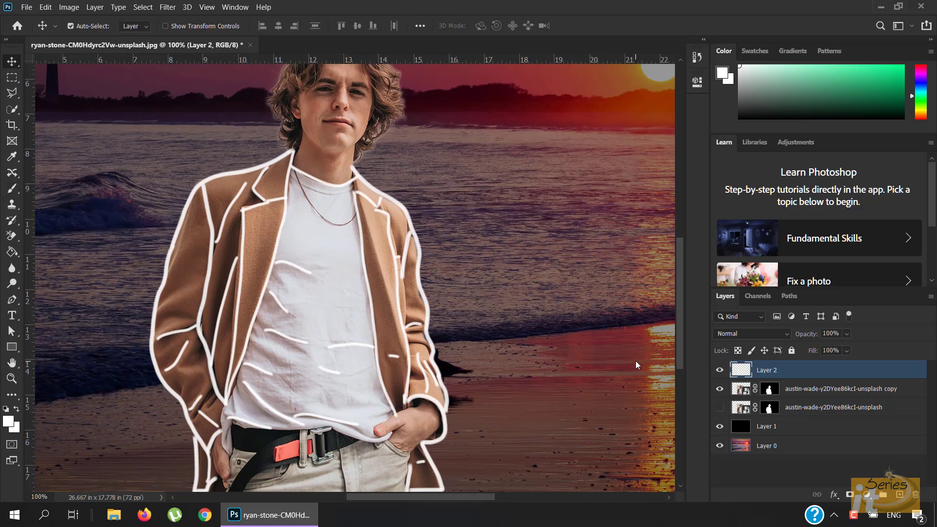
- Fit the composite on screen and briefly hide the austin-wade copy layer to preview the outline
key(ctrl+0)
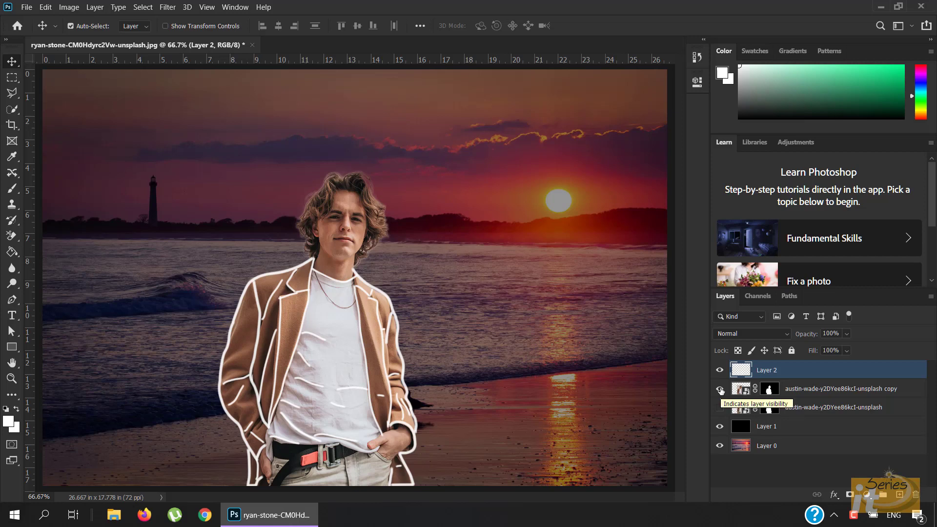
click(719, 389)
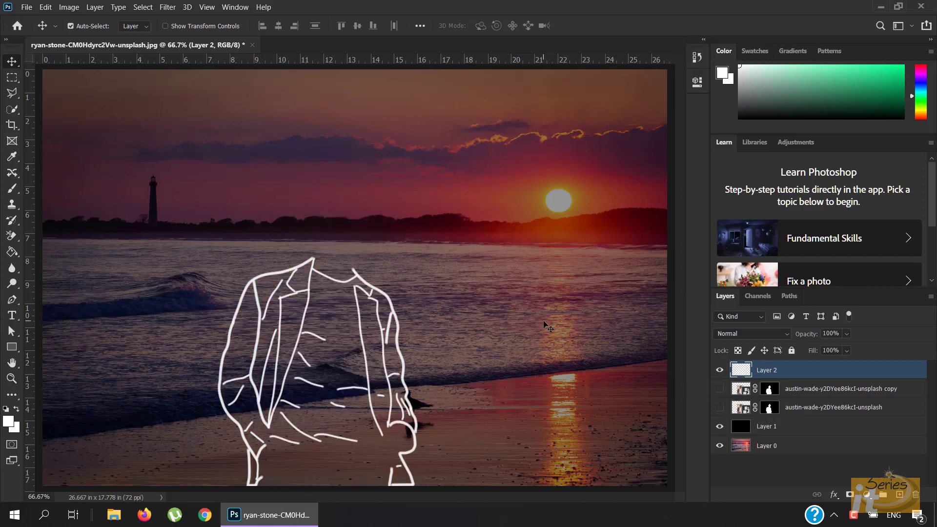
click(720, 389)
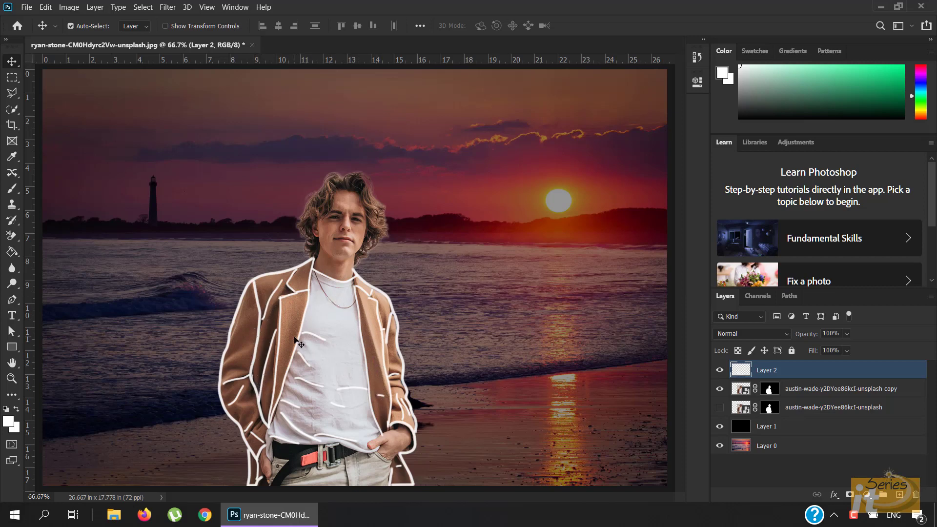
- Target the man copy's layer mask and paint a black band across his chest with a larger brush
click(800, 392)
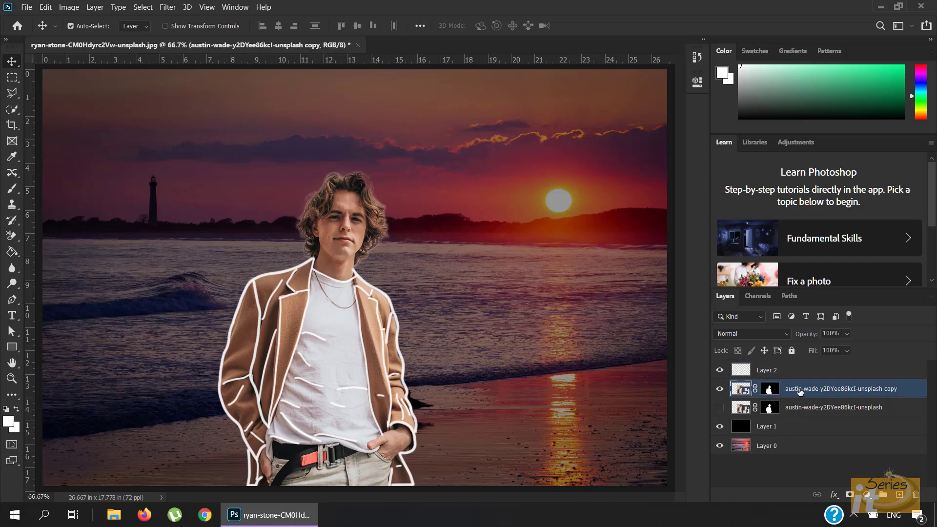
click(770, 390)
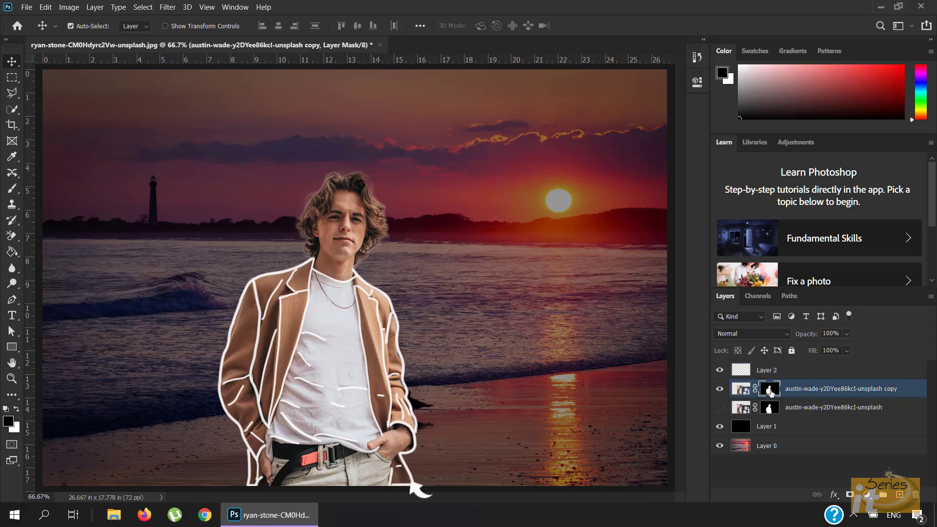
key(b)
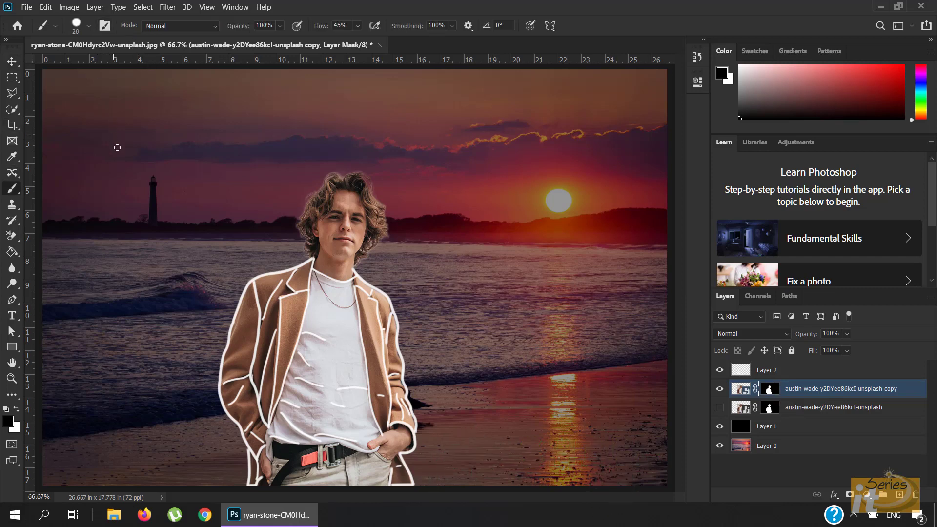
key(bracketright)
key(bracketright)
click(8, 421)
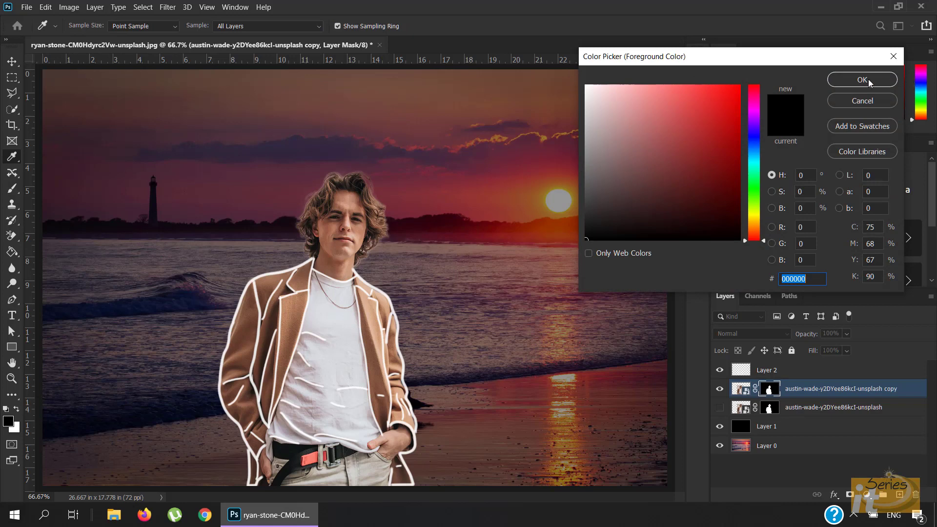
click(862, 80)
drag(386, 337, 318, 337)
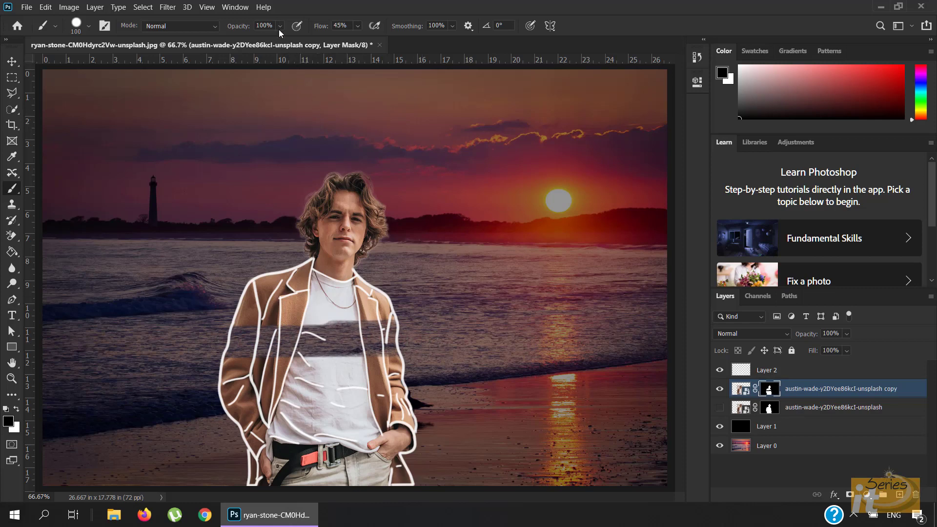
- Zoom in and mask away more of the chest, torso and shirt collar in black
mouse_move(336, 320)
mouse_down()
mouse_move(259, 280)
mouse_move(229, 339)
mouse_move(250, 414)
mouse_move(318, 374)
mouse_move(403, 397)
mouse_move(260, 281)
mouse_move(378, 299)
mouse_move(300, 302)
mouse_move(315, 298)
mouse_up()
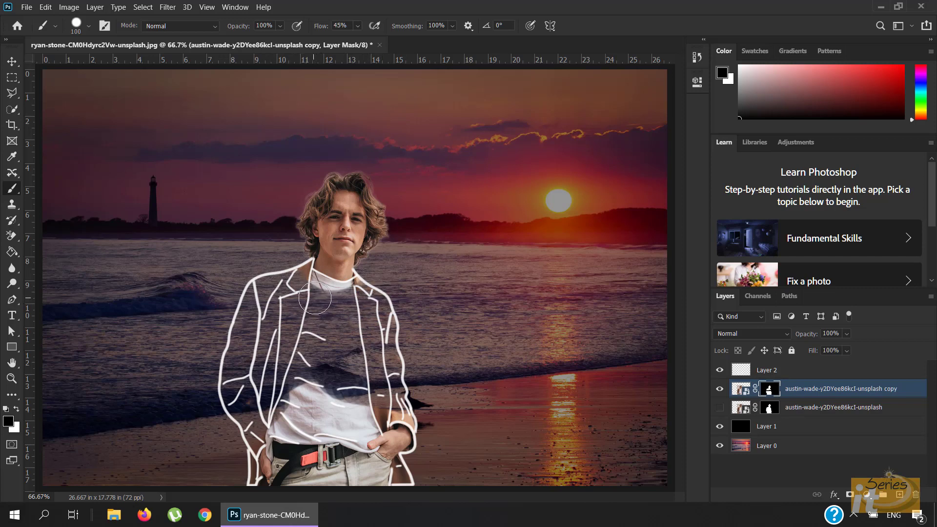
key(ctrl+plus)
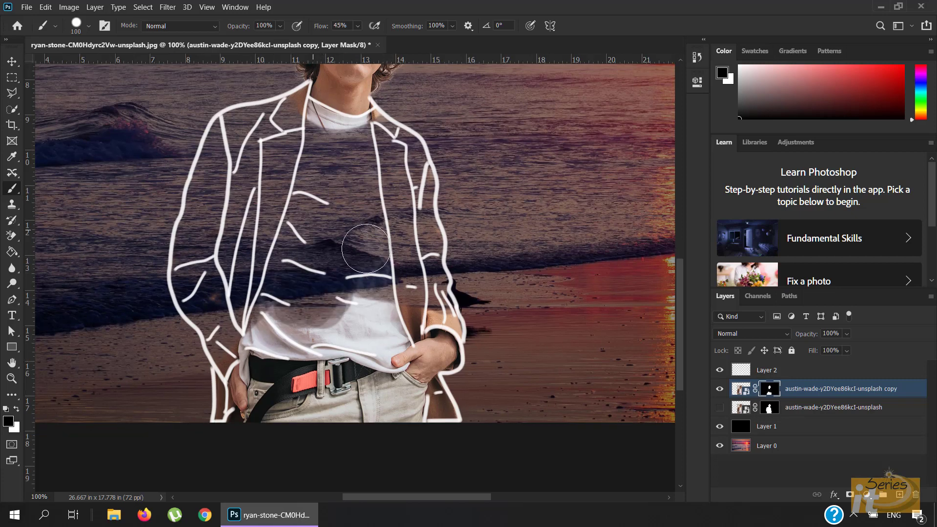
mouse_move(366, 249)
mouse_down()
mouse_move(497, 352)
mouse_move(292, 283)
mouse_move(273, 161)
mouse_move(391, 129)
mouse_move(322, 132)
mouse_move(283, 115)
mouse_up()
key(bracketleft)
key(bracketleft)
key(bracketleft)
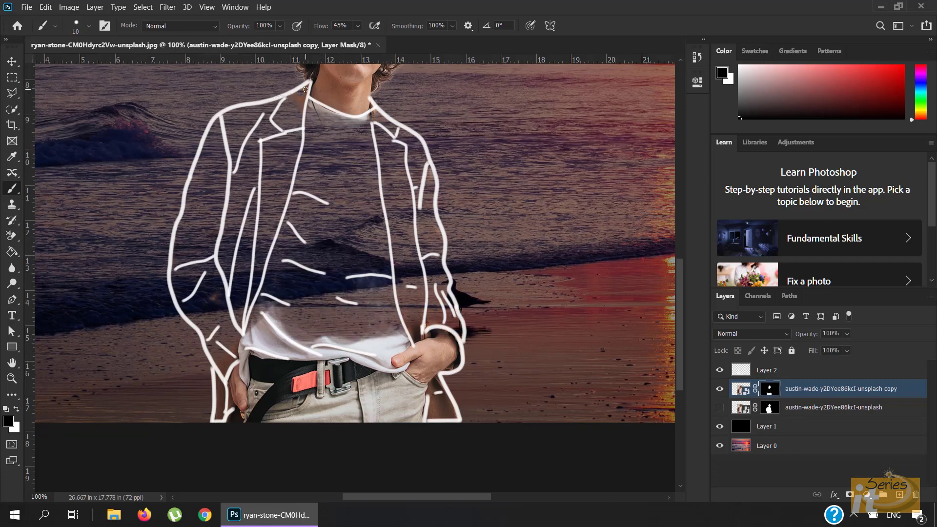
key(bracketright)
key(bracketright)
key(bracketright)
mouse_move(300, 89)
mouse_down()
mouse_move(361, 122)
mouse_move(349, 124)
mouse_up()
- Mask away the shirt's lower edge and the area along the thumb and belt
right_click(342, 127)
key(Escape)
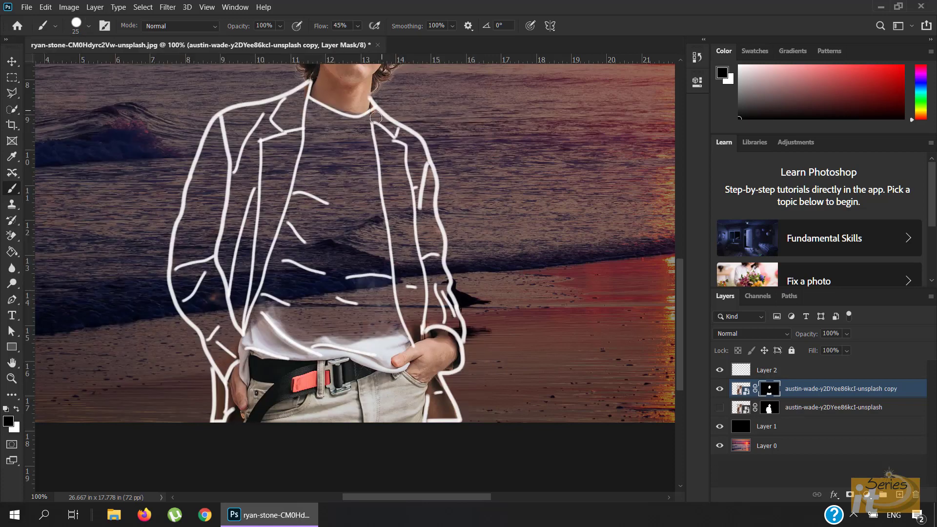
mouse_move(422, 321)
mouse_down()
mouse_move(245, 355)
mouse_move(302, 325)
mouse_up()
key(bracketright)
key(bracketright)
key(bracketright)
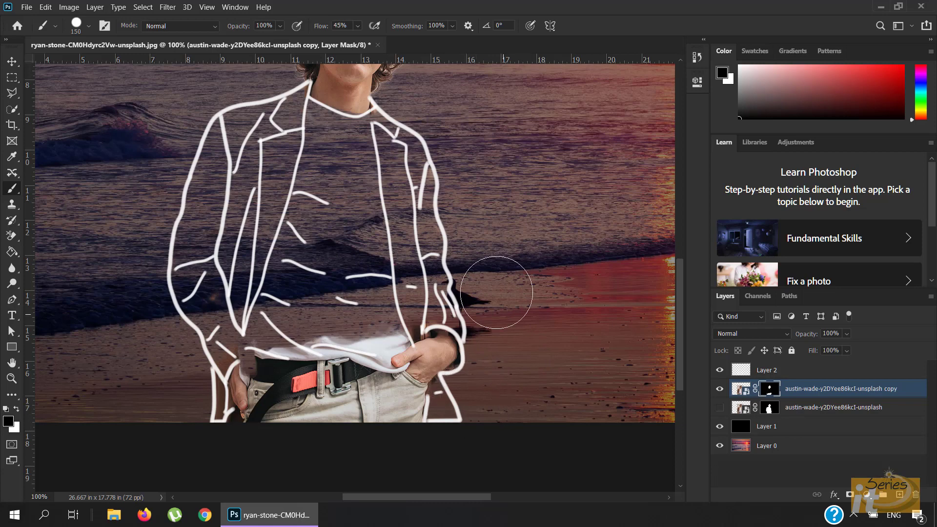
click(363, 325)
mouse_move(363, 325)
mouse_down()
mouse_move(387, 335)
mouse_move(383, 367)
mouse_move(330, 347)
mouse_up()
key(bracketleft)
key(bracketleft)
key(bracketleft)
key(bracketleft)
key(bracketleft)
key(bracketleft)
key(bracketleft)
key(bracketleft)
key(bracketleft)
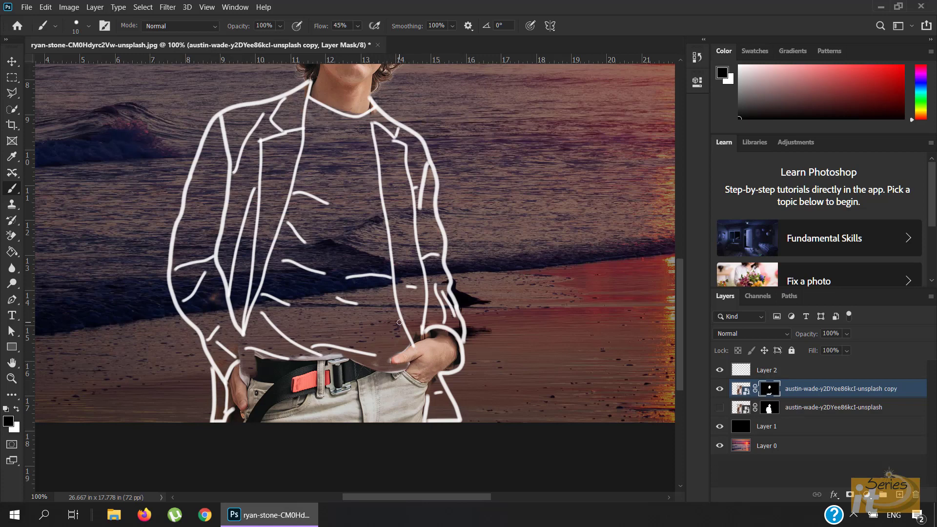
drag(386, 365, 401, 367)
- Fit the whole sunset composite with the sketched torso on screen
key(ctrl+0)
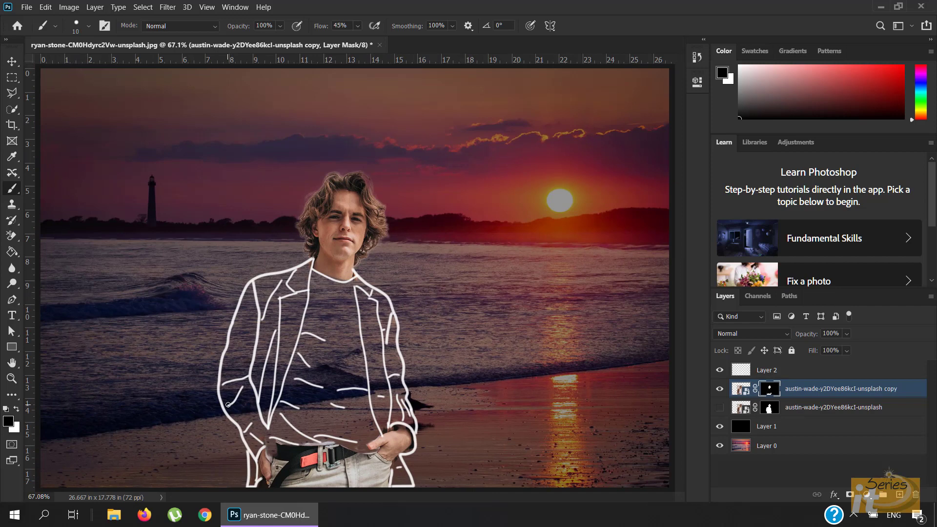